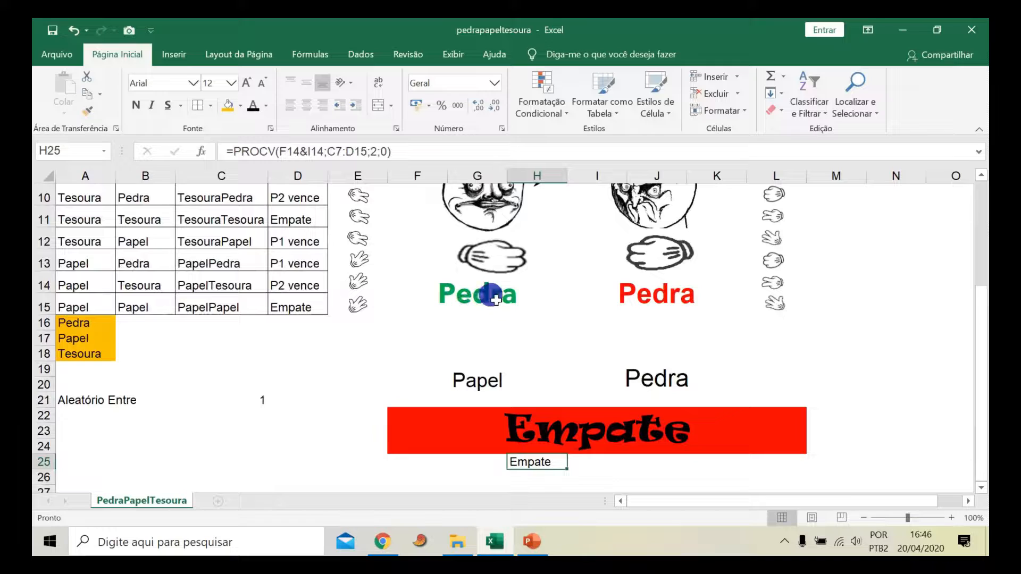
Step: Set player 1's choice in cell F14 to Tesoura
click(474, 298)
click(604, 292)
click(543, 461)
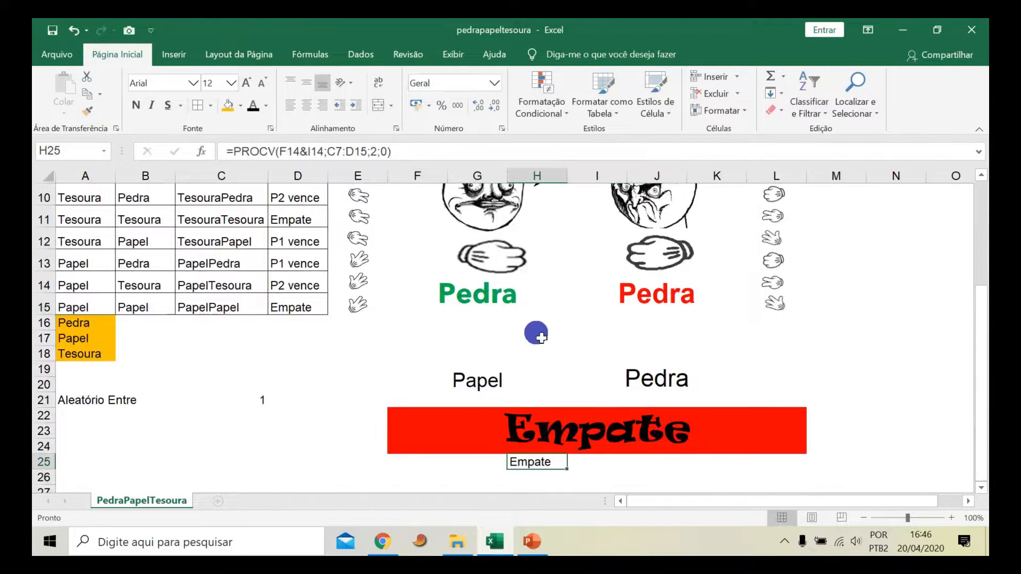
click(553, 292)
click(585, 291)
click(559, 292)
click(573, 286)
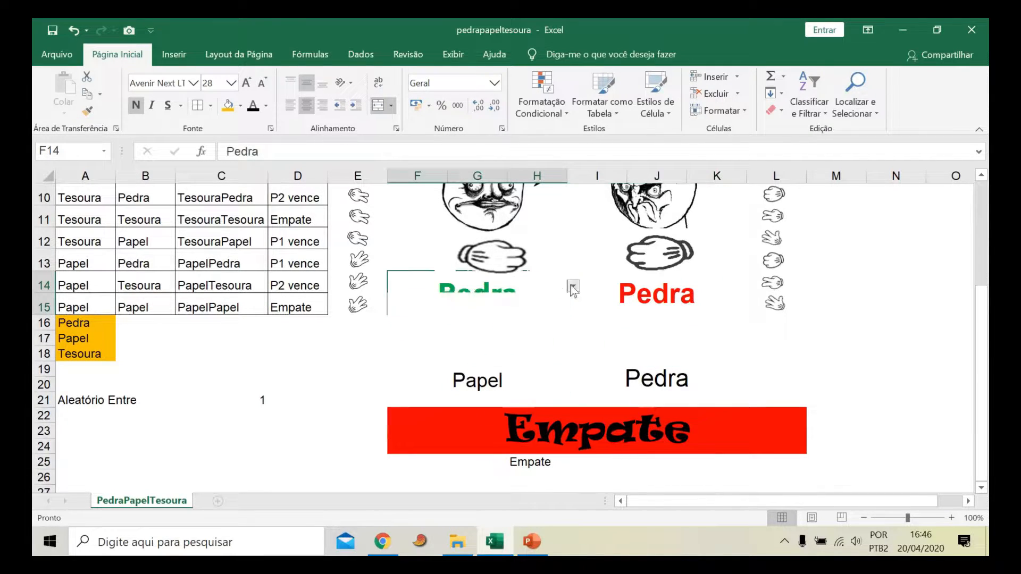
click(514, 326)
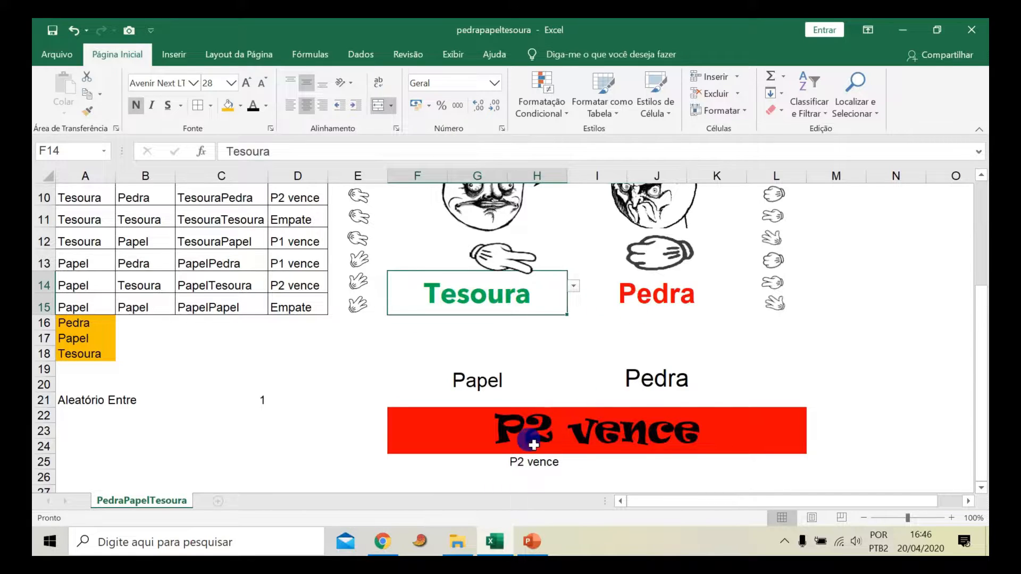
Step: Check the TesouraPedra combination and its result in the outcomes table
scroll(287, 372, up, 1)
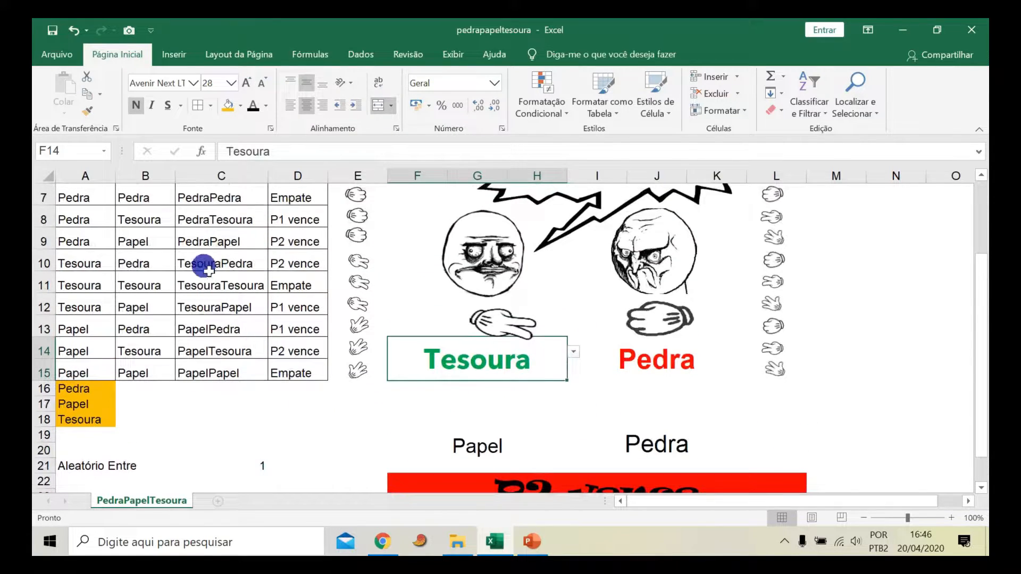
drag(202, 264, 295, 268)
scroll(428, 426, down, 1)
Step: Set player 1's choice in cell F14 to Papel
click(529, 303)
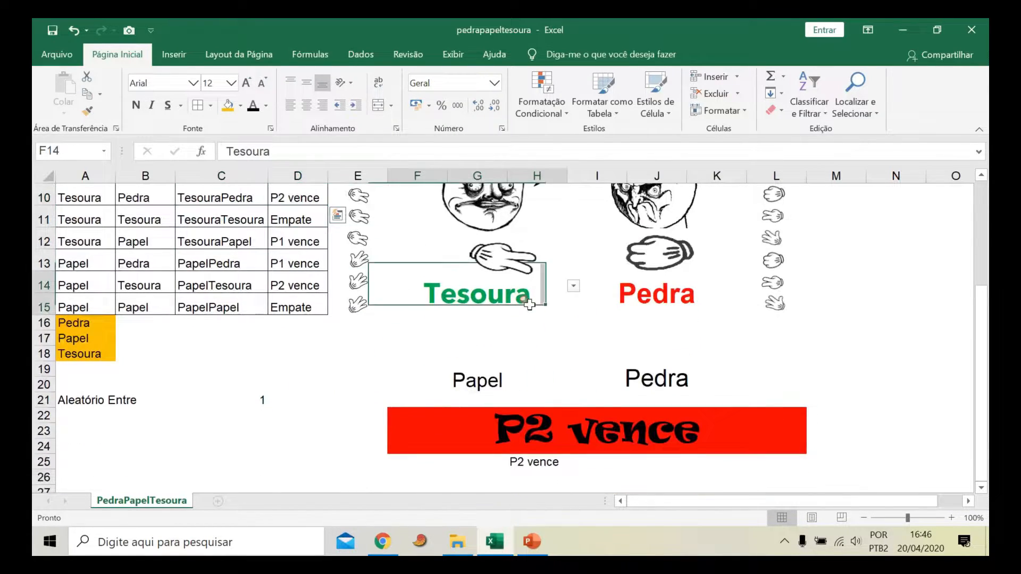
click(573, 290)
click(511, 308)
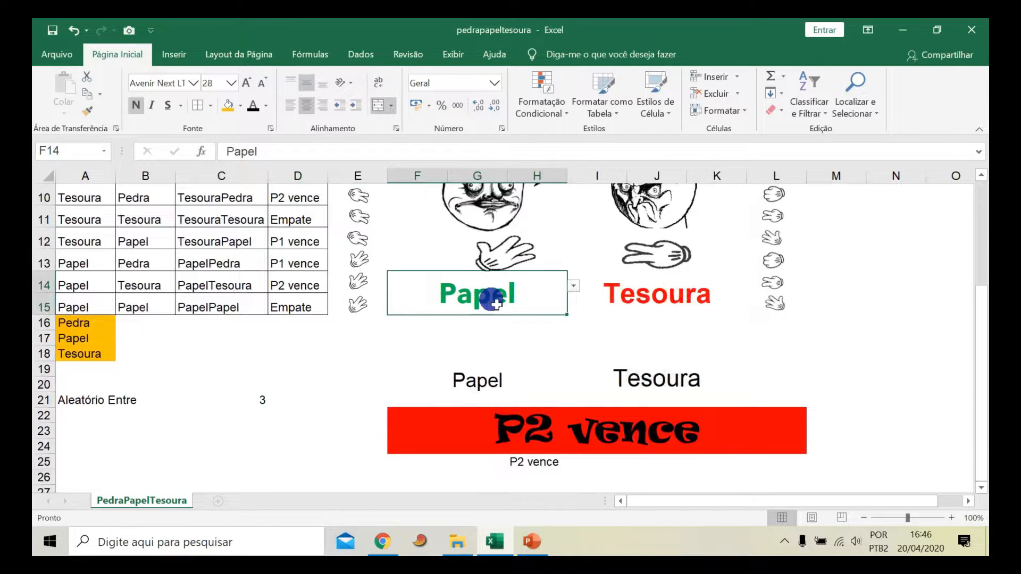
Step: Compare the winner banner in F22 with the PapelTesoura row of the outcomes table
click(581, 433)
scroll(137, 342, up, 1)
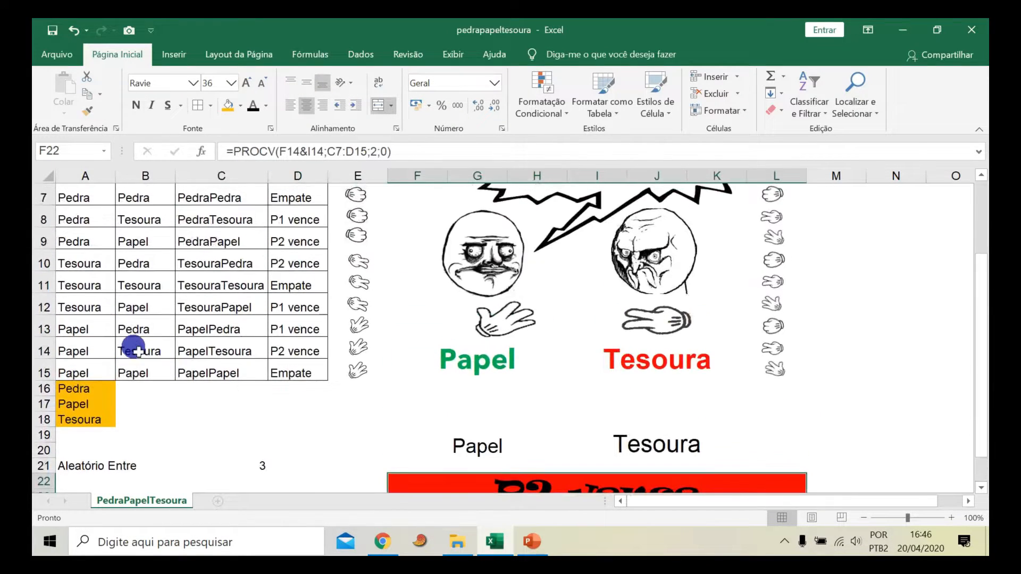
drag(105, 339, 295, 351)
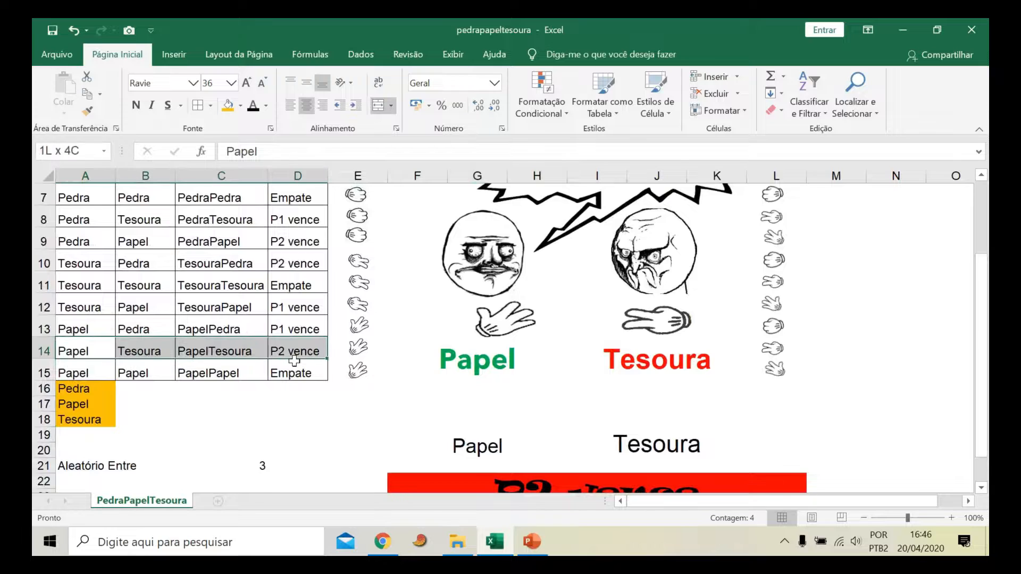
click(297, 352)
scroll(415, 435, down, 2)
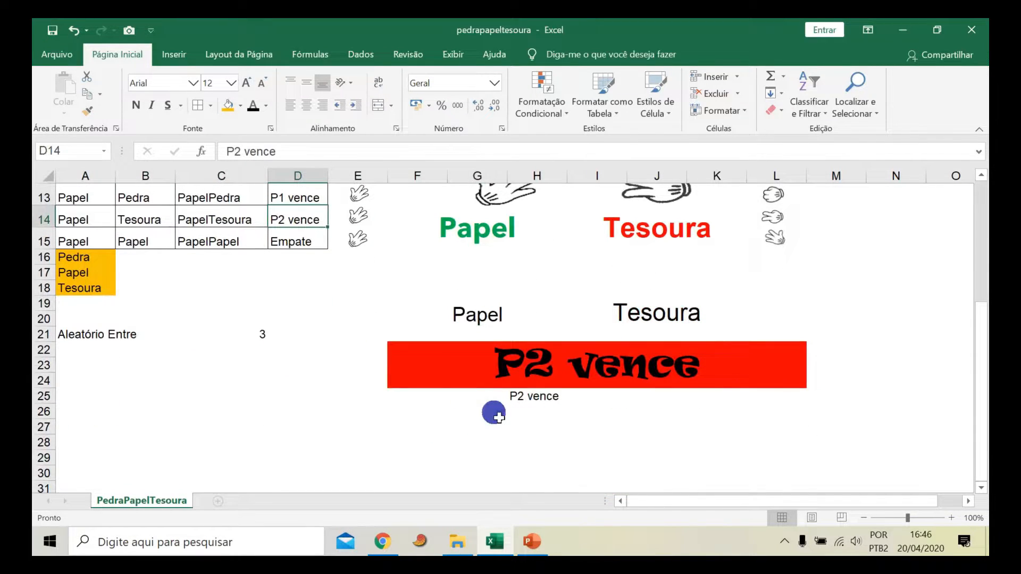
Step: Inspect both players' choice cells, the winner banner and the pair of choice cells just above it
scroll(493, 414, up, 2)
click(504, 355)
click(611, 356)
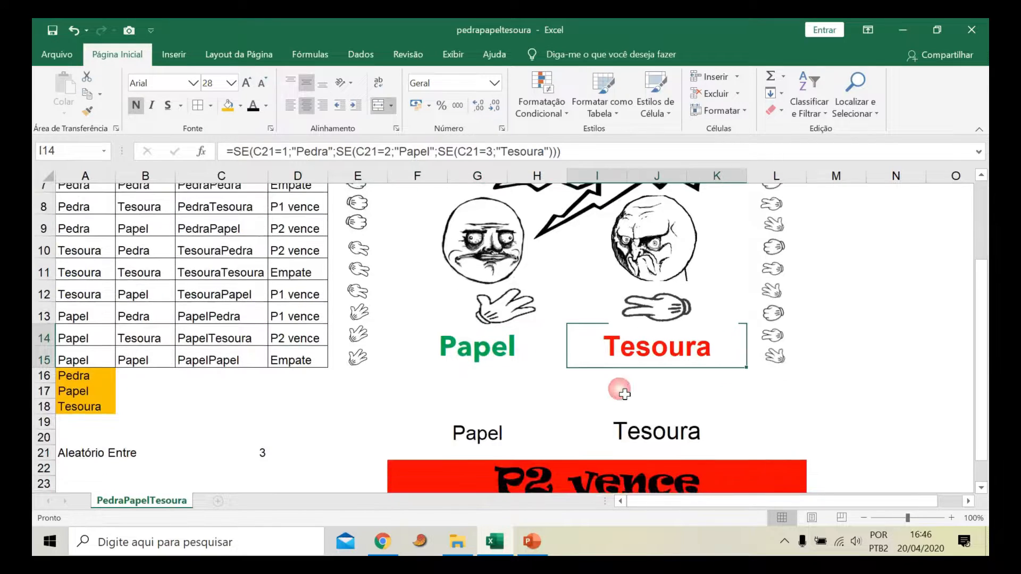
scroll(623, 394, down, 1)
click(588, 407)
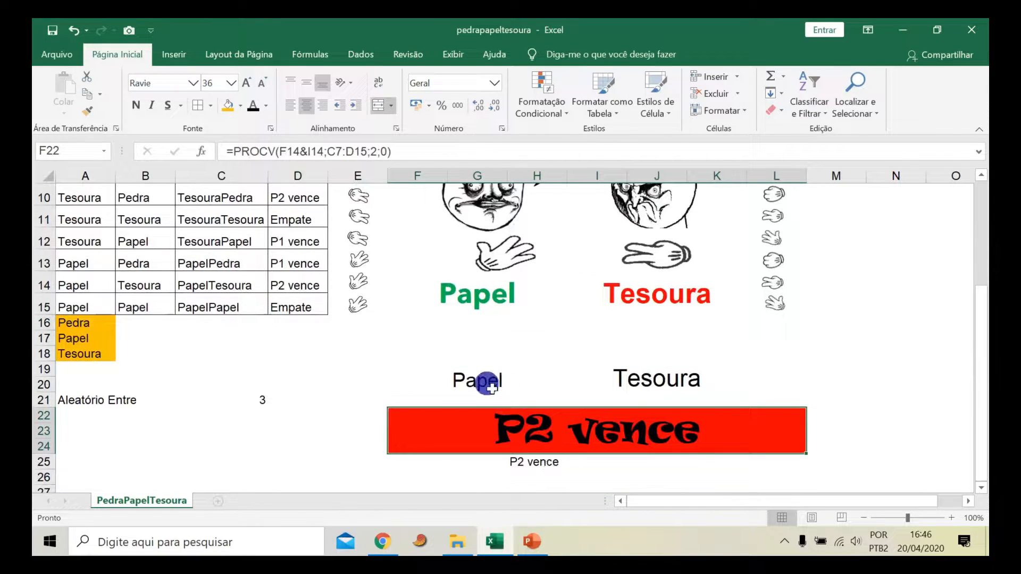
drag(466, 379, 671, 384)
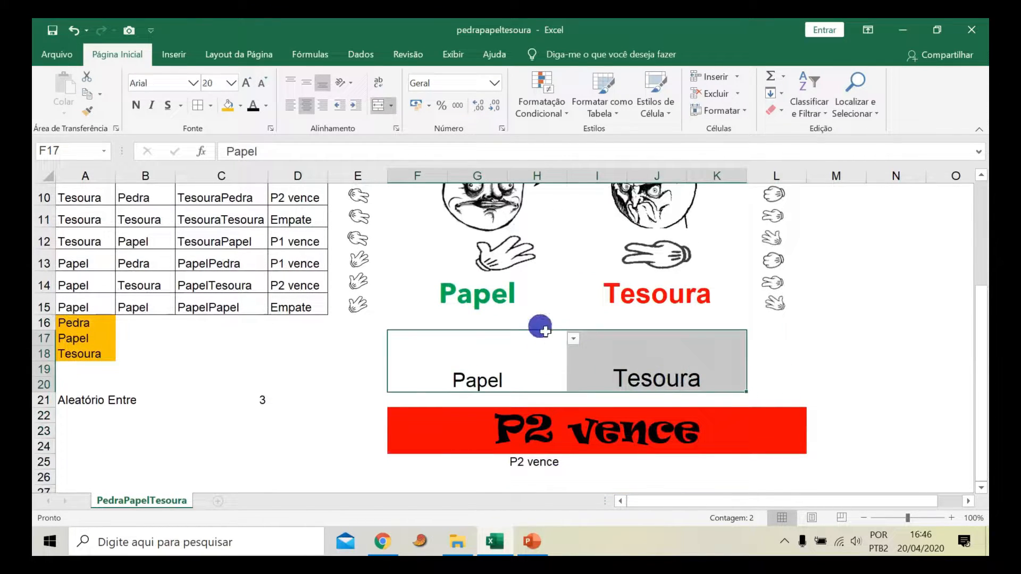
click(896, 353)
Step: Try moving the speech bubble graphic above the faces, and undo the move
scroll(591, 400, up, 1)
scroll(591, 399, up, 2)
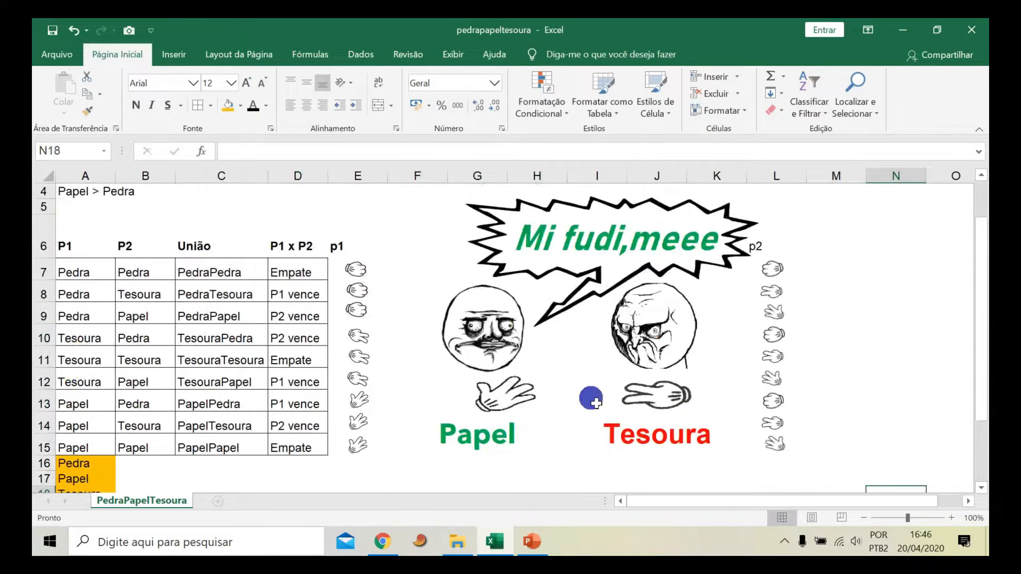
scroll(591, 400, down, 1)
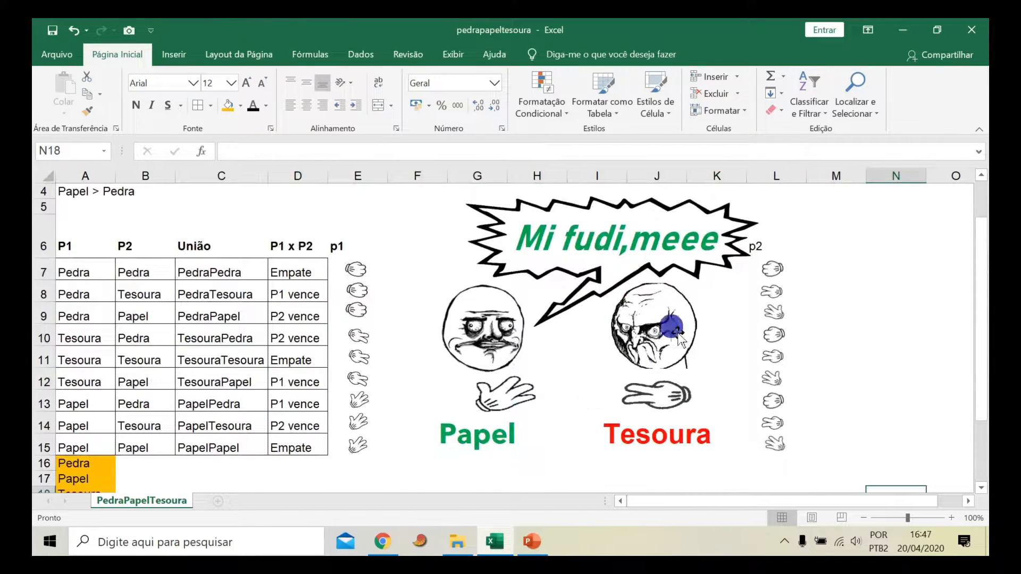
click(630, 284)
drag(630, 285, 855, 299)
click(817, 336)
key(ctrl+z)
drag(767, 231, 598, 322)
click(566, 232)
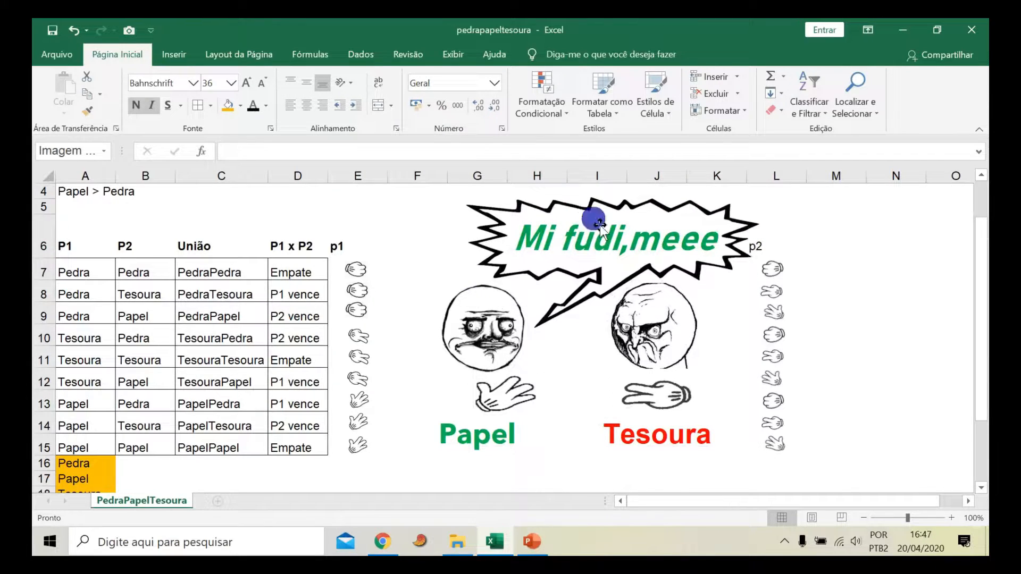
click(836, 239)
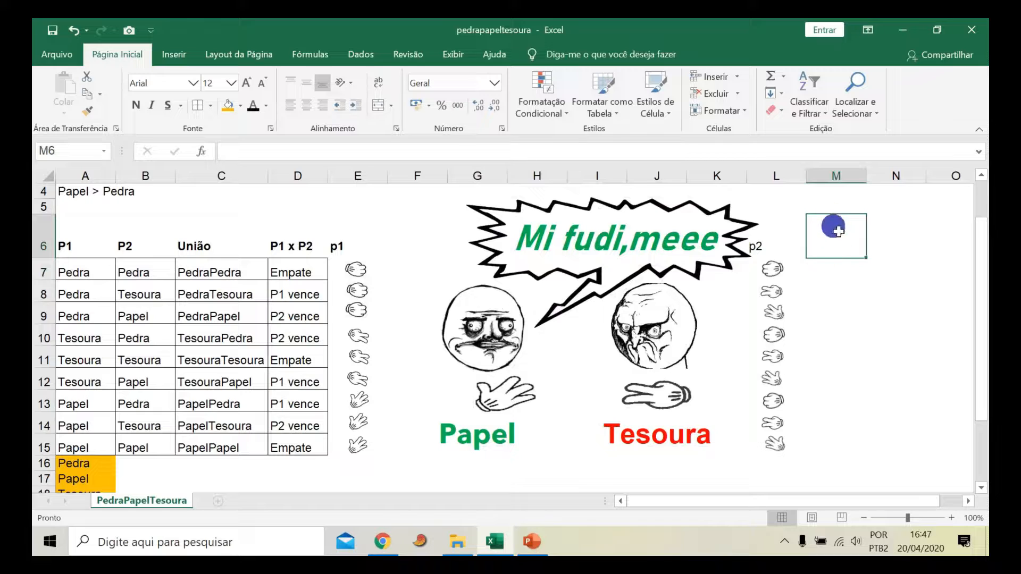
text(=)
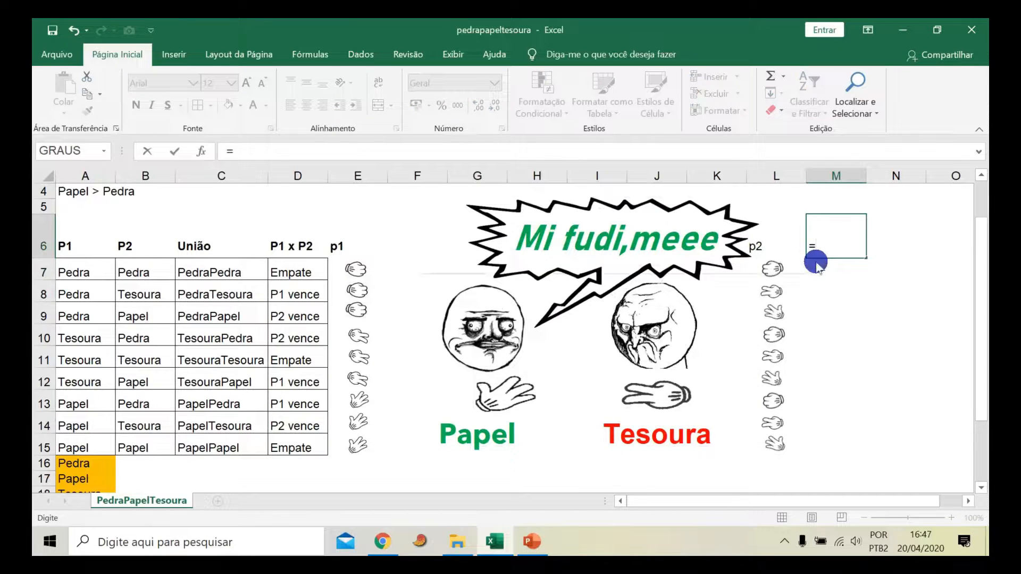
text(se)
double_click(838, 267)
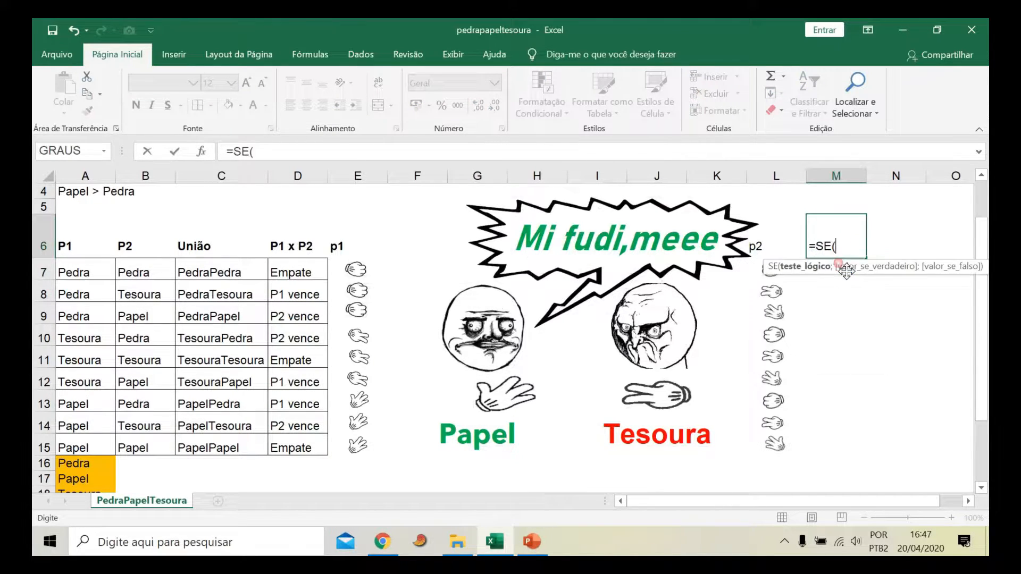
scroll(633, 339, down, 2)
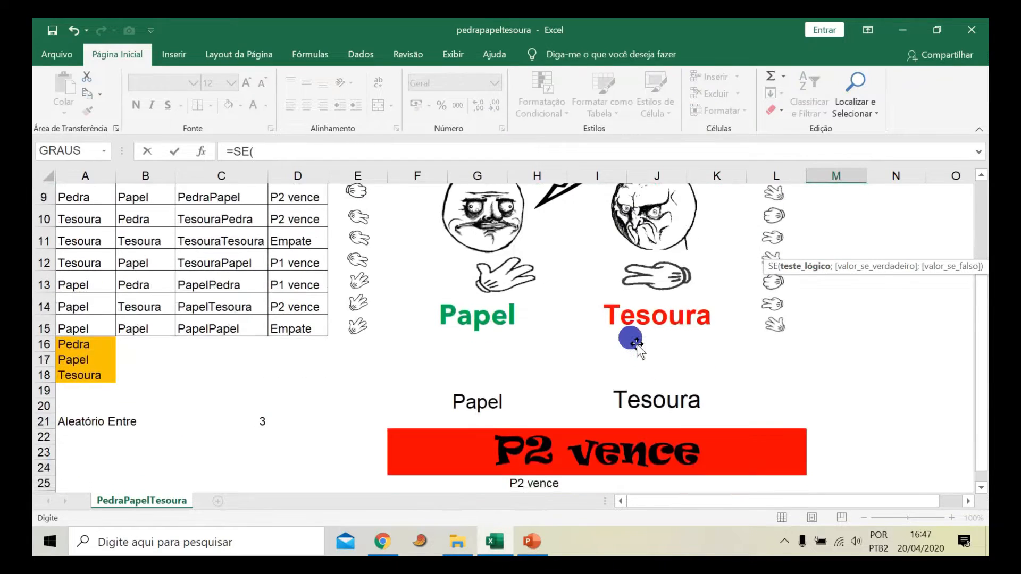
click(607, 440)
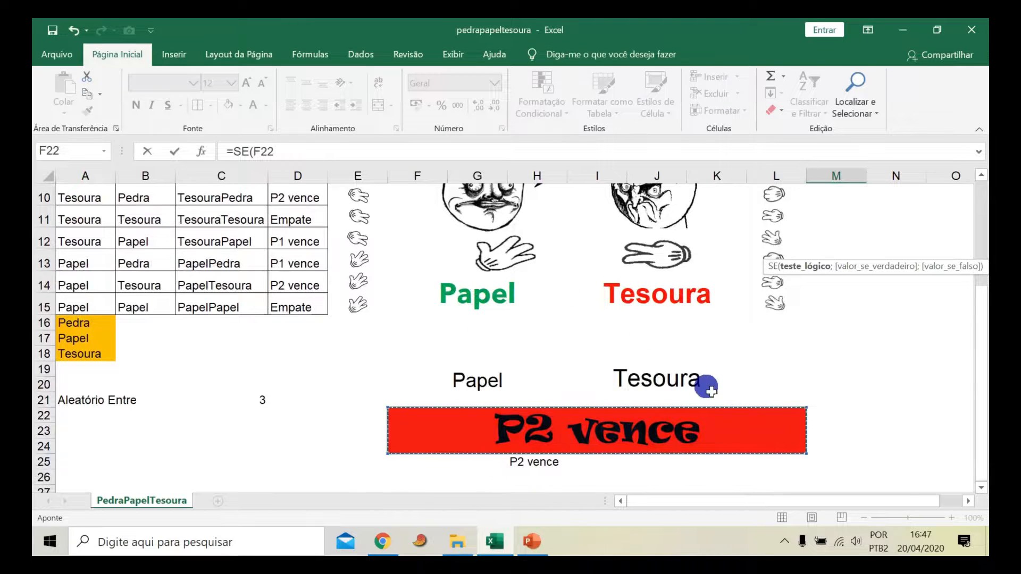
scroll(705, 386, up, 3)
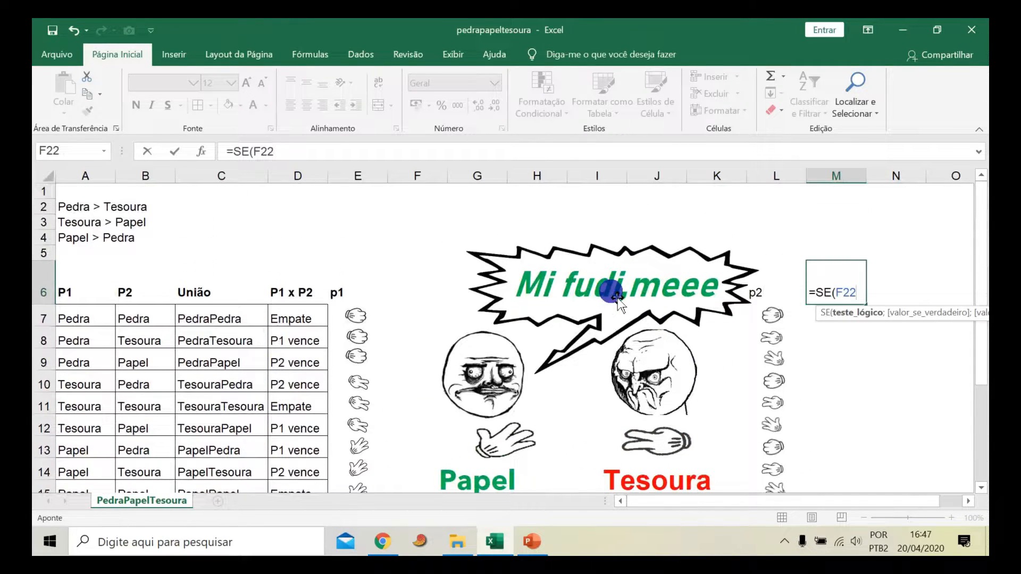
scroll(612, 308, down, 5)
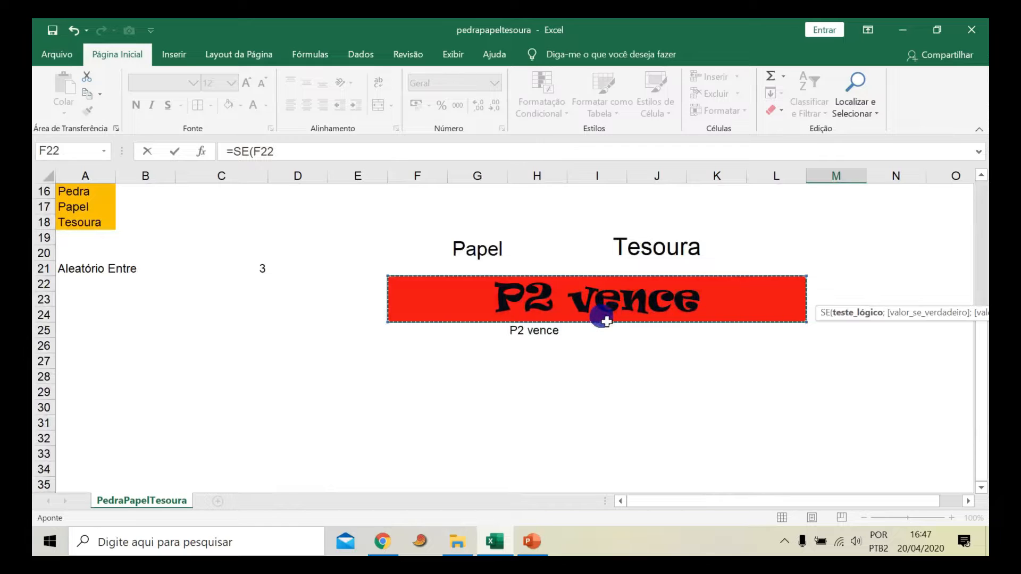
key(Escape)
Step: Review the choices in F14 and I14 and the winner banner in F22 against the speech bubble text
scroll(598, 319, up, 3)
scroll(597, 325, down, 2)
click(478, 247)
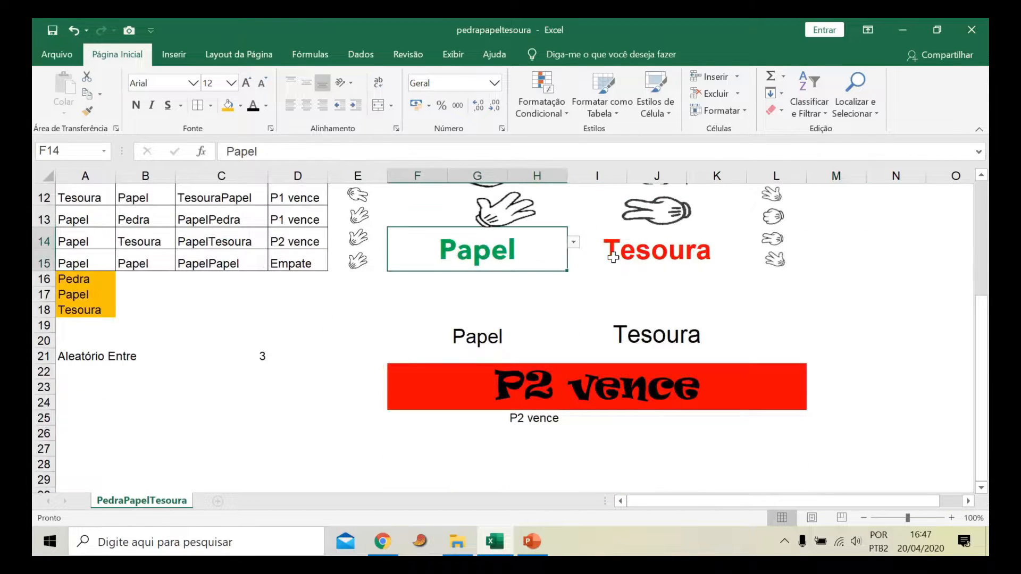
drag(613, 257, 623, 260)
click(583, 373)
scroll(585, 375, up, 3)
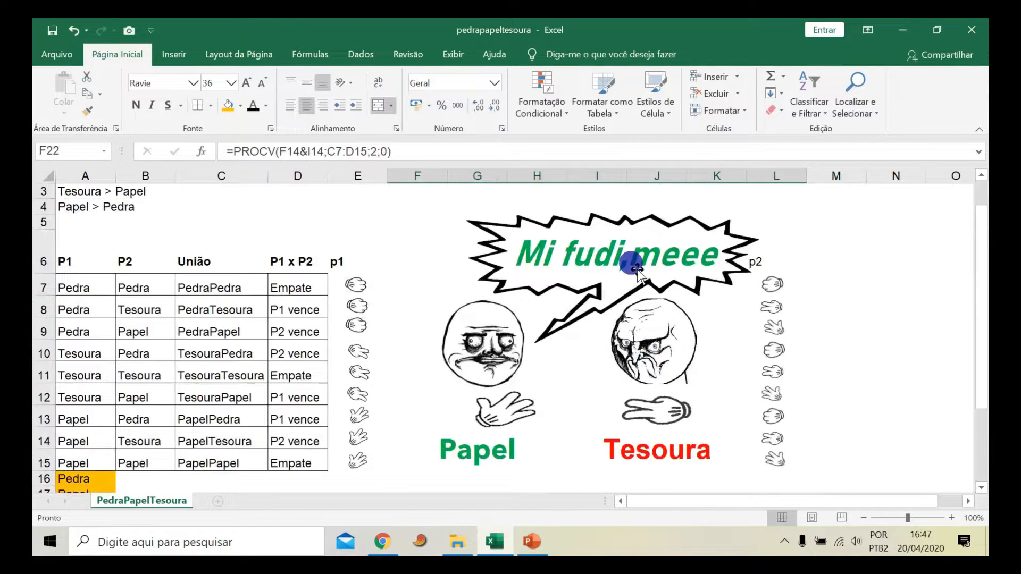
scroll(611, 298, down, 3)
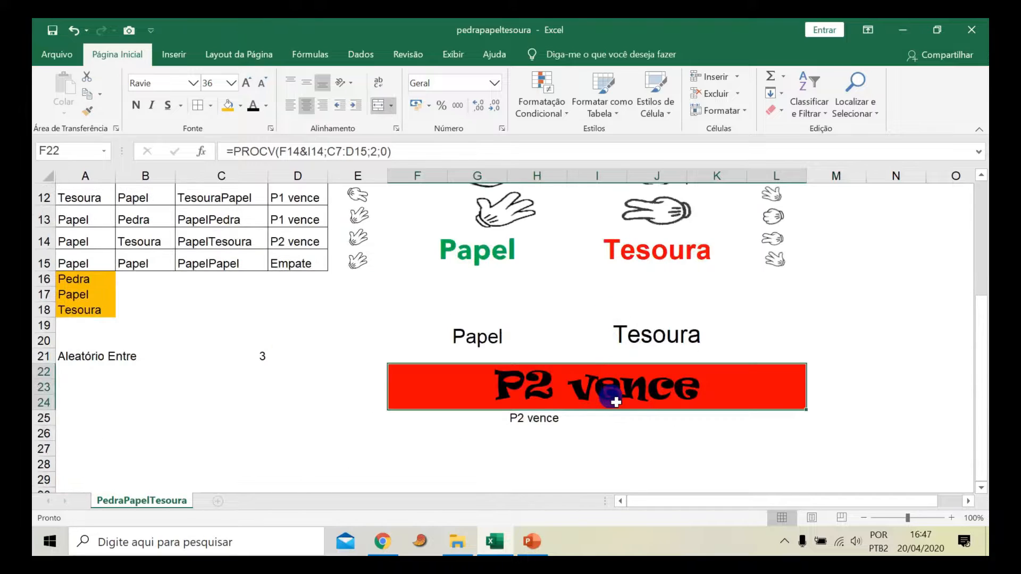
scroll(749, 287, up, 3)
Step: In M6, start an SE formula that returns "Perdeu Patão" when F22 equals "P1 vence"
click(845, 258)
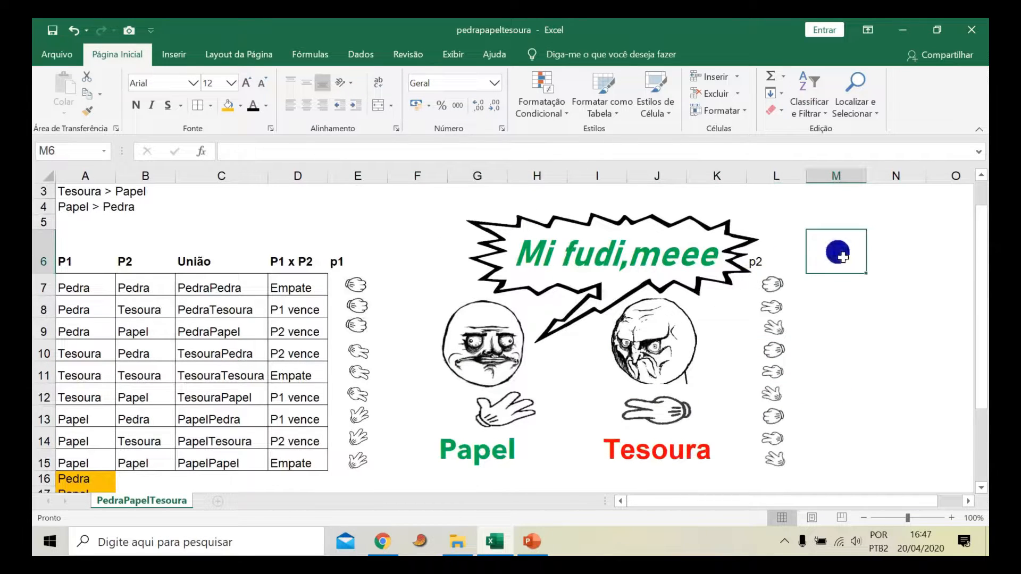
text(=se)
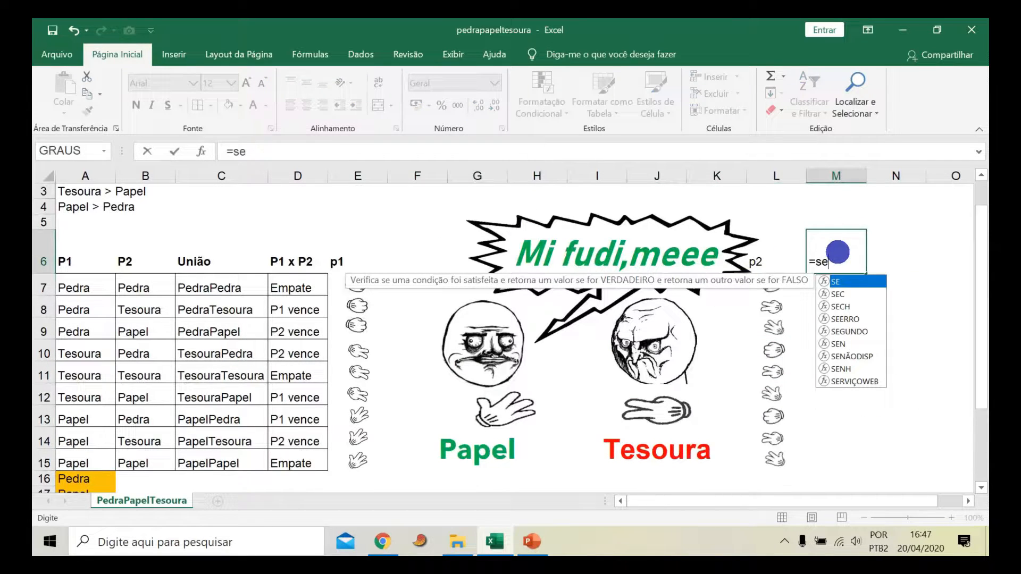
double_click(830, 281)
scroll(638, 317, down, 3)
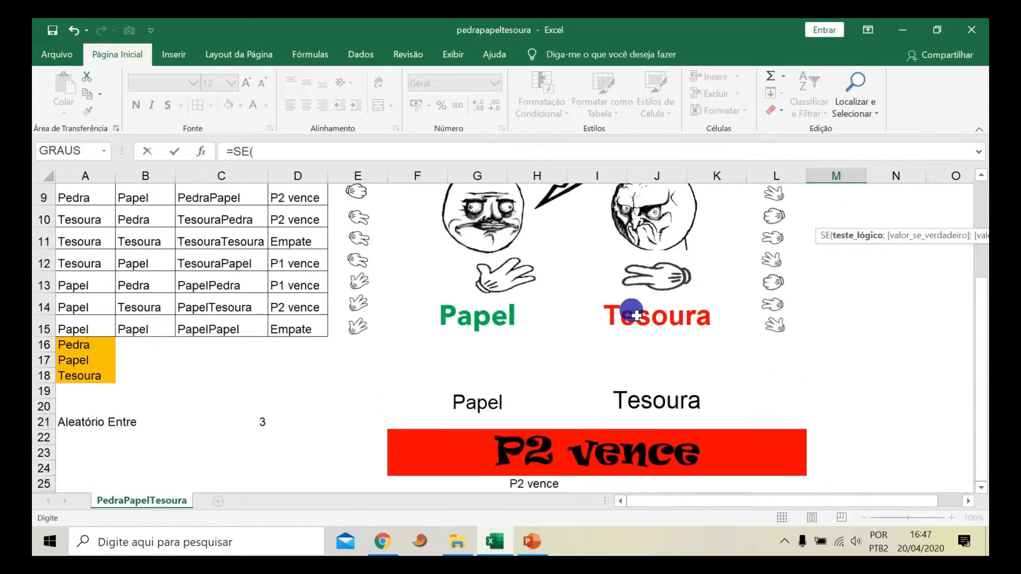
click(572, 396)
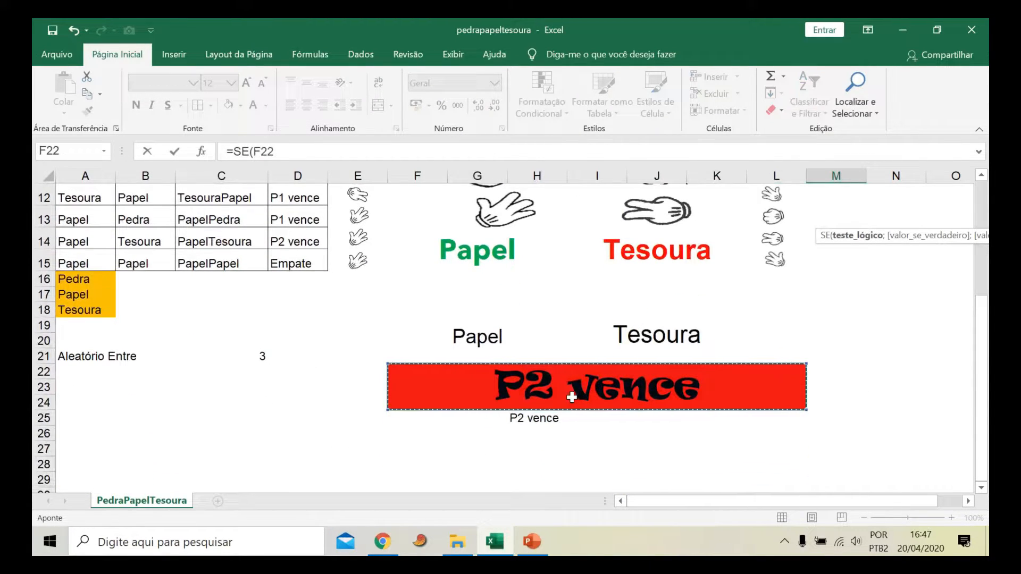
text(=P)
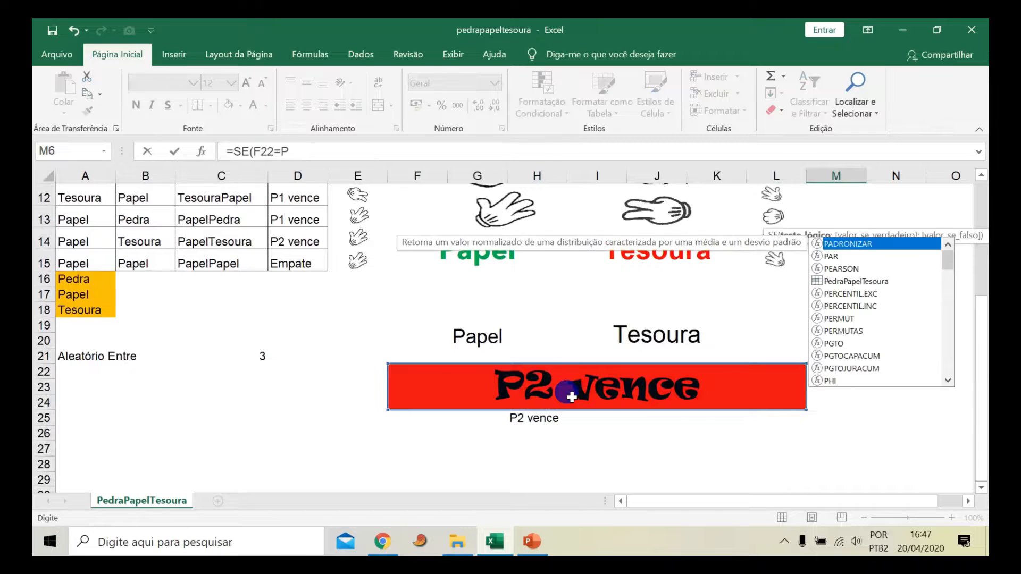
text(1)
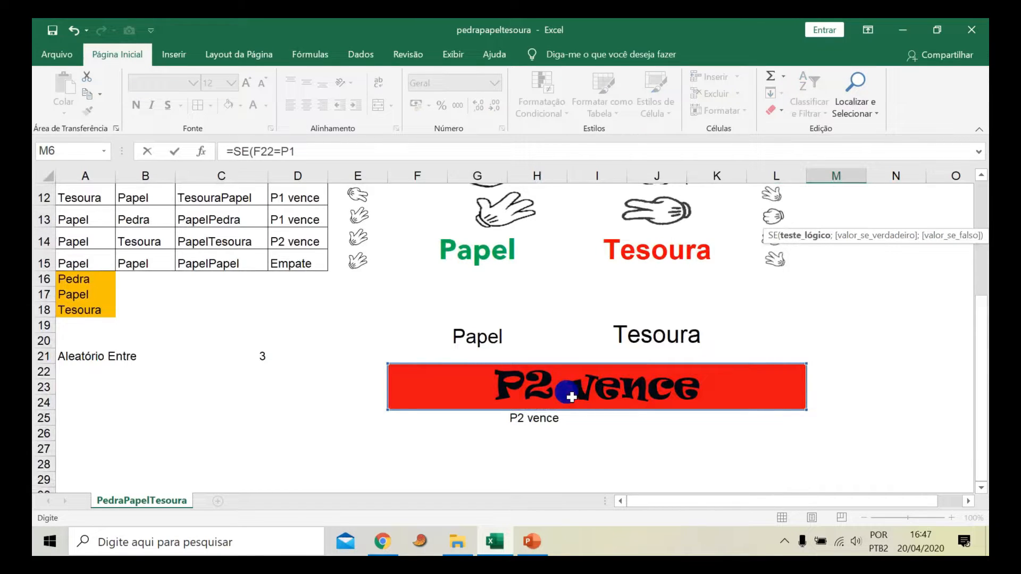
text( vence)
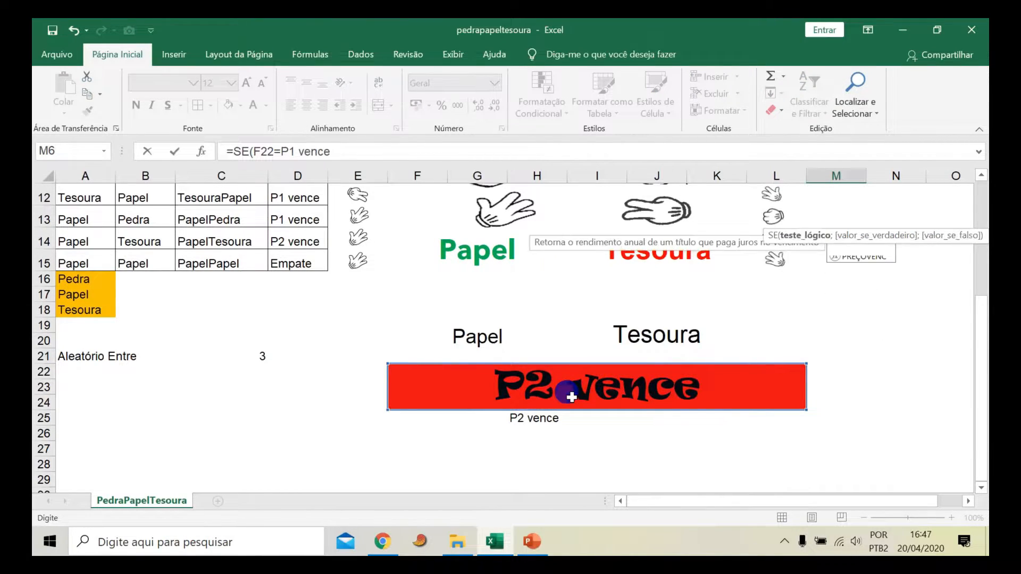
click(346, 151)
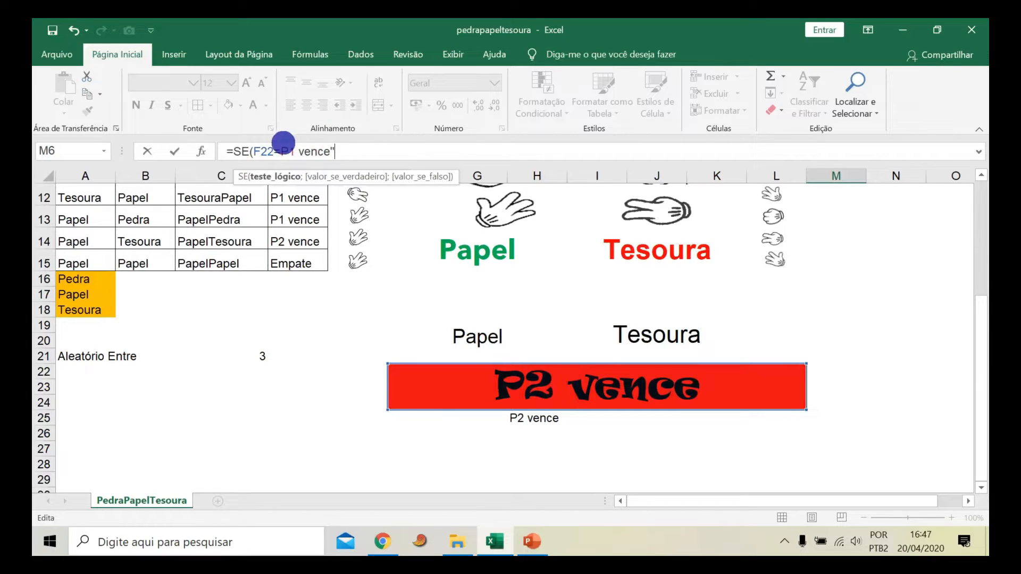
text(")
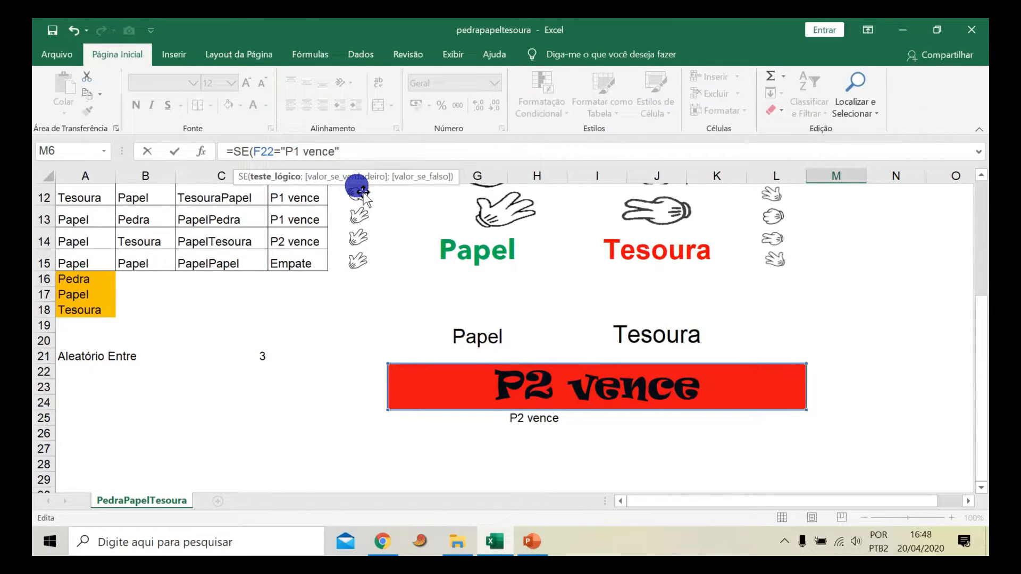
text(;)
scroll(478, 335, up, 4)
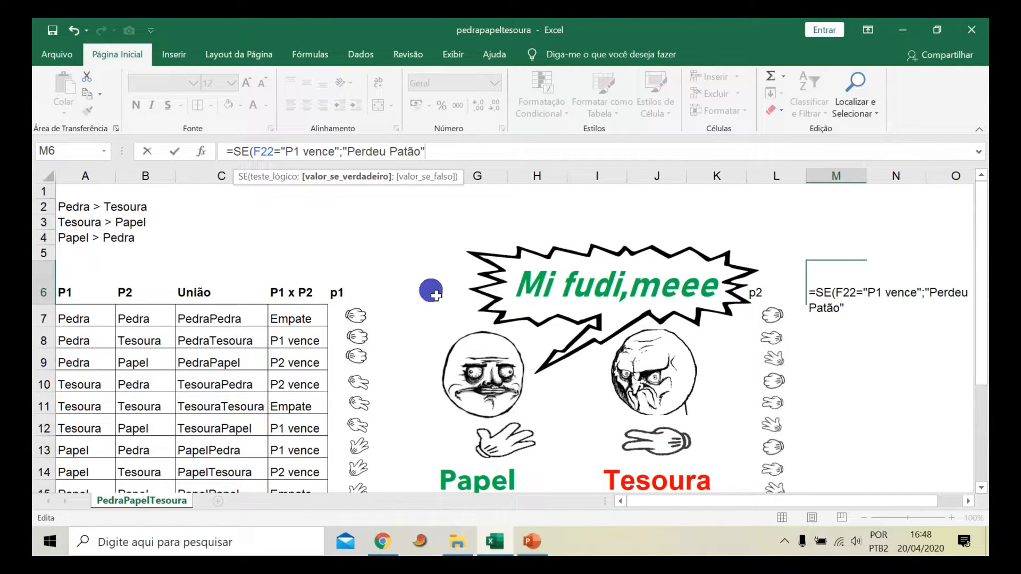
Step: Nest a second SE directly after the separator in M6's formula, returning "Tomei na telha" when F22 equals "P2 vence"
text(; s)
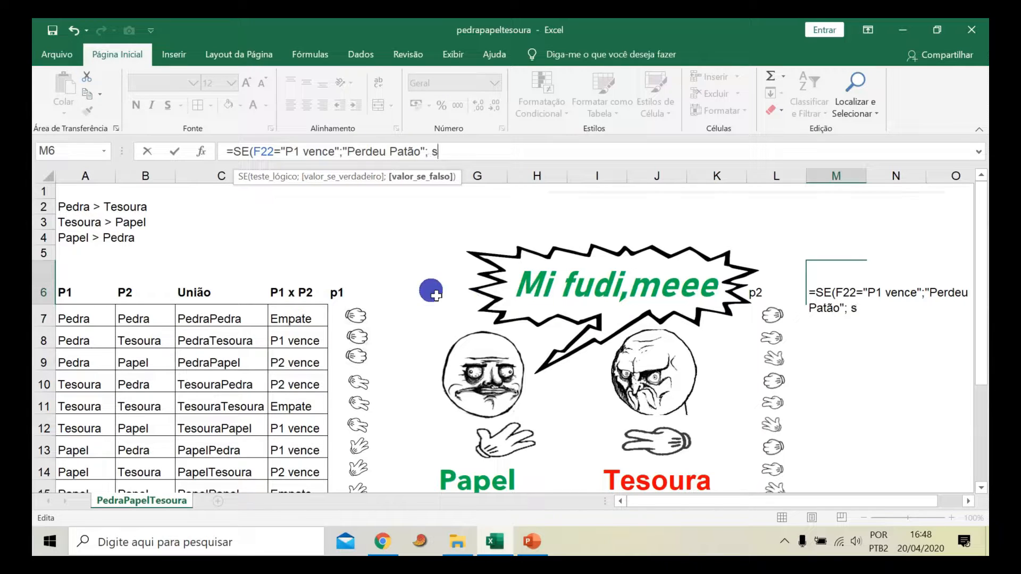
text(e)
double_click(468, 193)
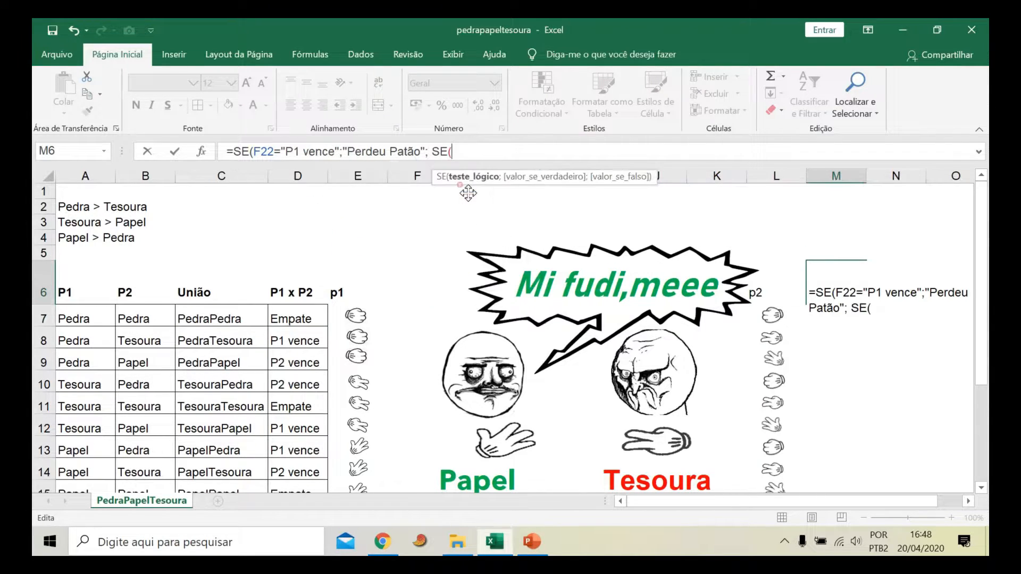
scroll(528, 314, down, 3)
click(537, 439)
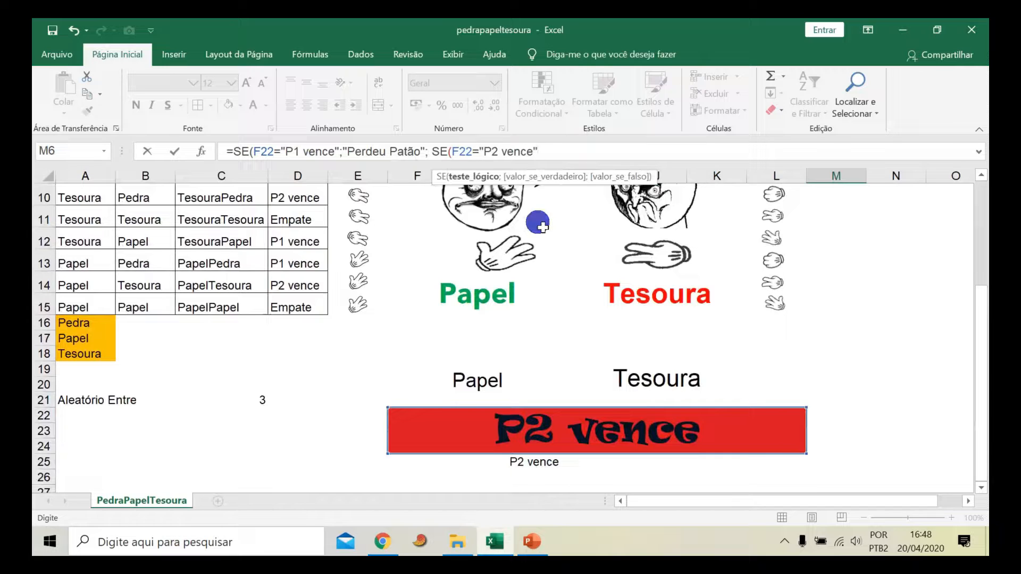
text(;)
scroll(546, 234, up, 3)
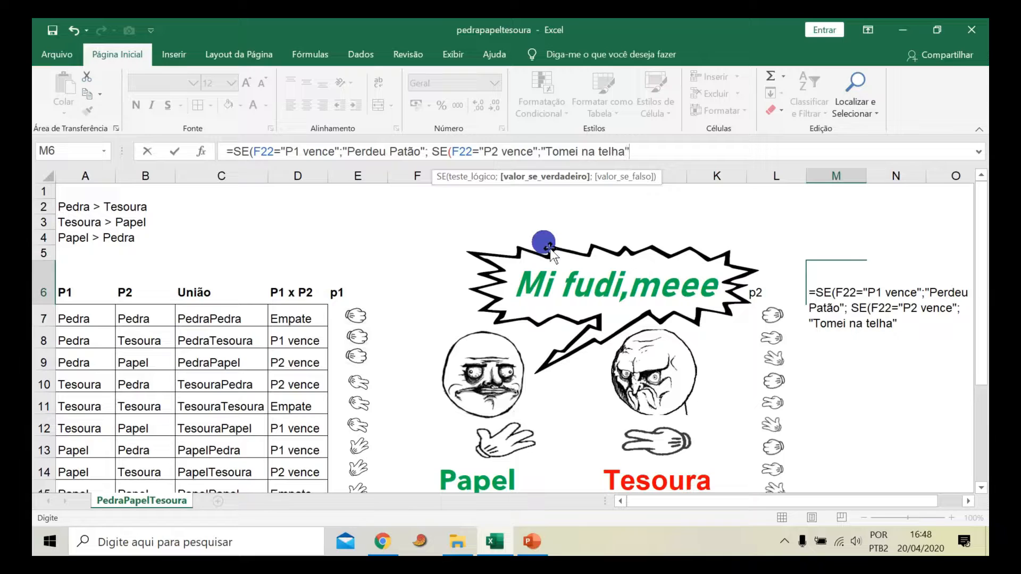
text(;)
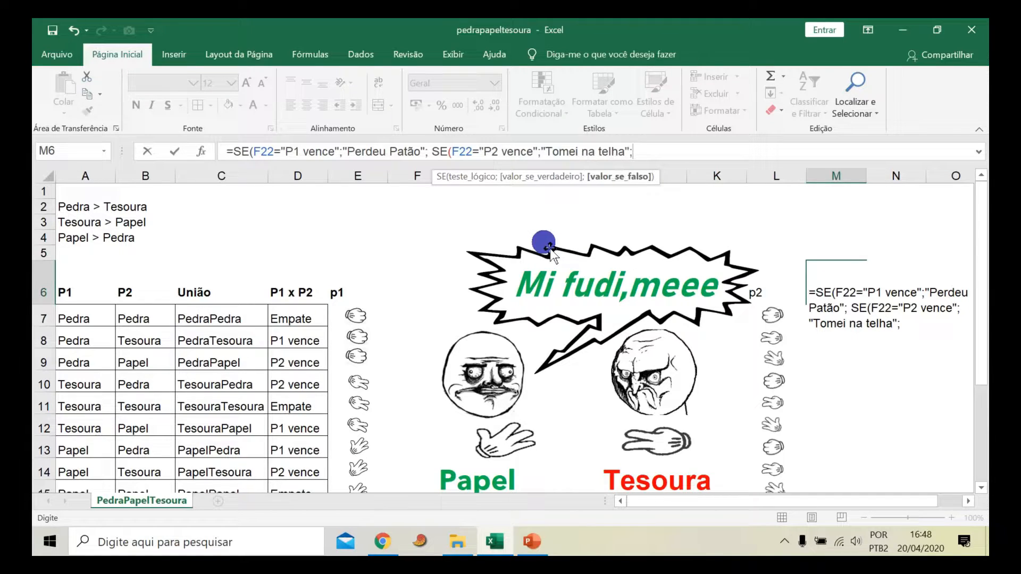
click(432, 152)
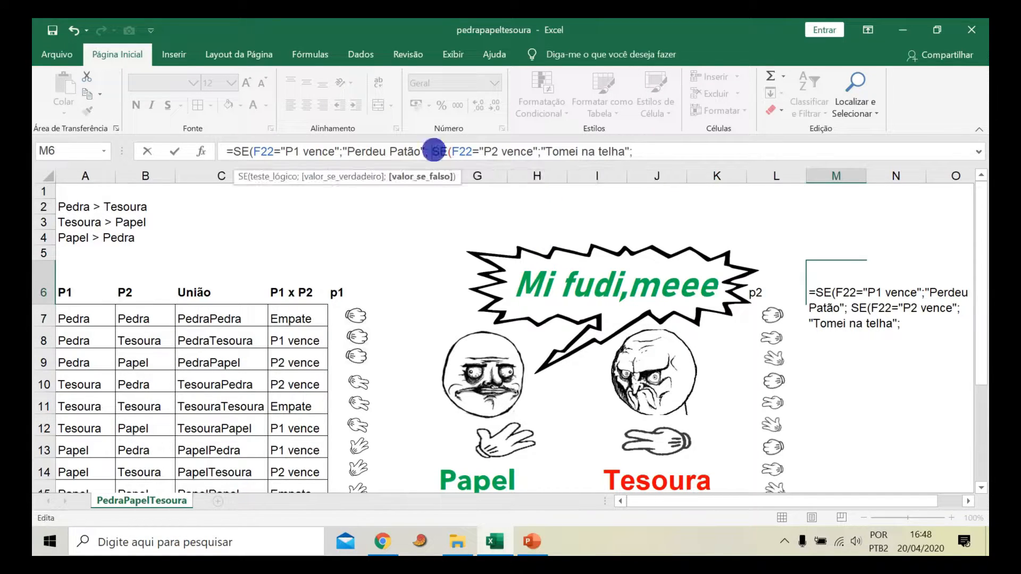
key(BackSpace)
Step: Nest a third SE at the end of M6's formula with the logical test F22="Empate"
click(632, 152)
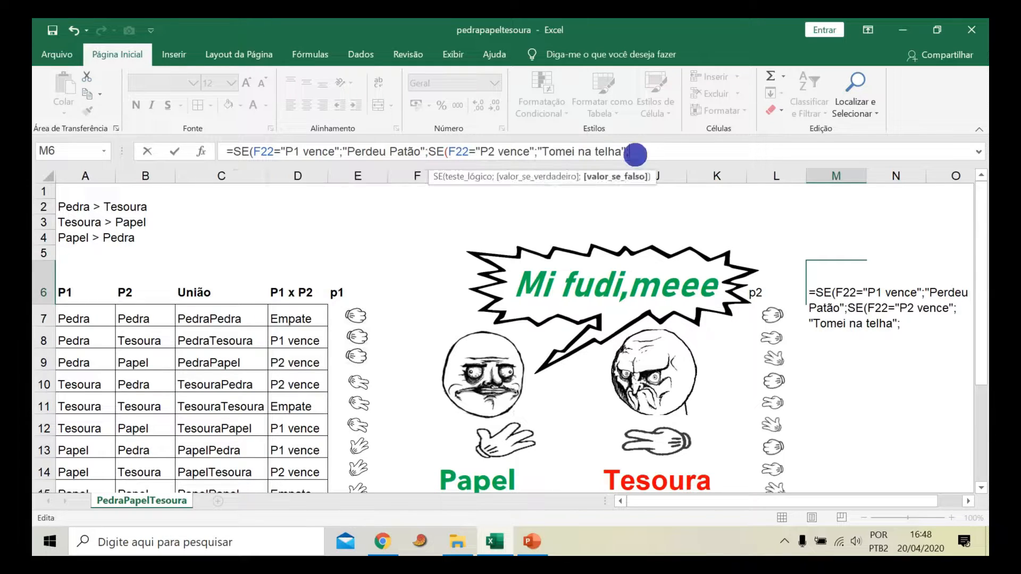
text(Se)
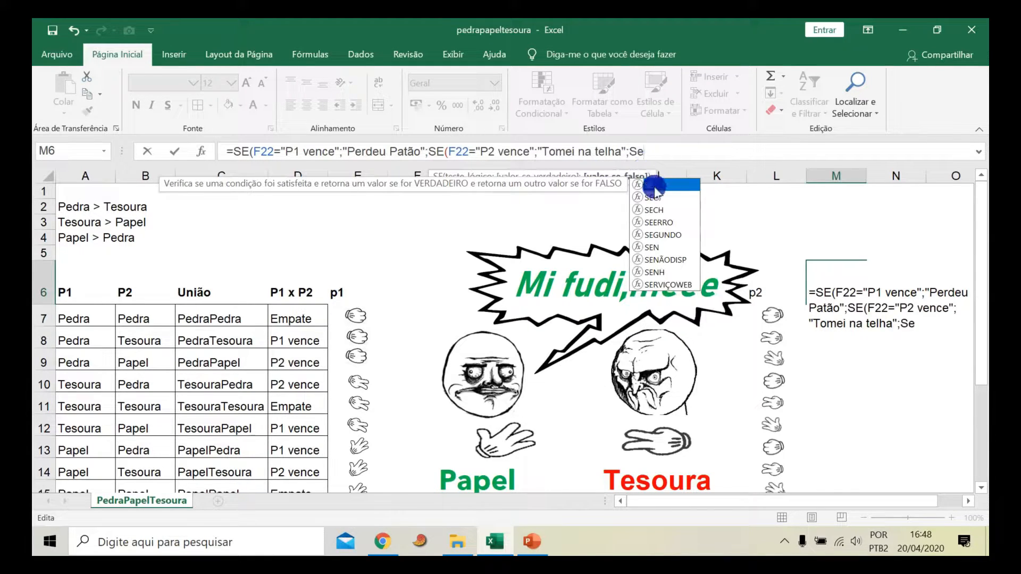
double_click(655, 185)
scroll(671, 335, down, 1)
scroll(671, 335, down, 3)
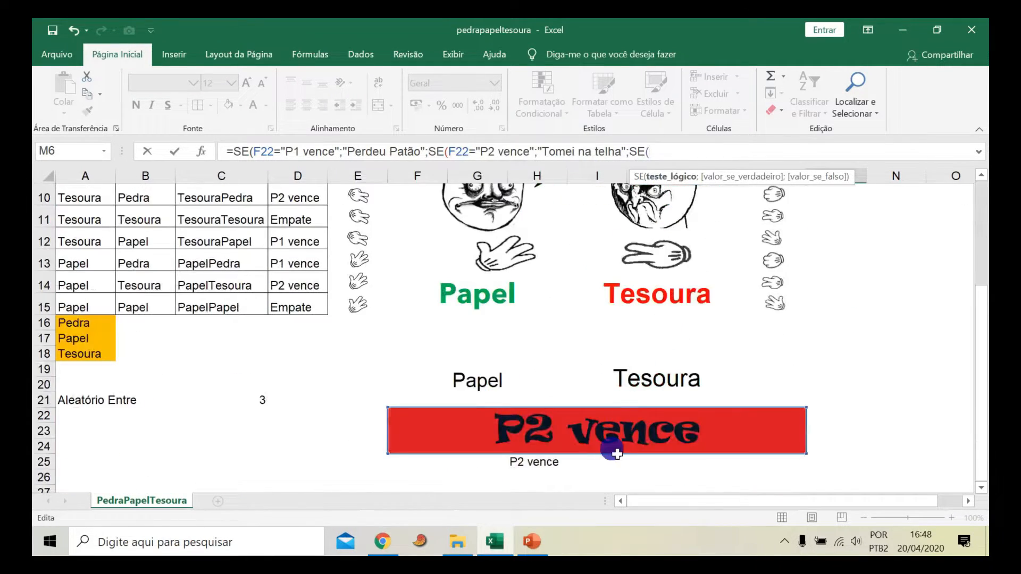
click(617, 446)
text(="Empa)
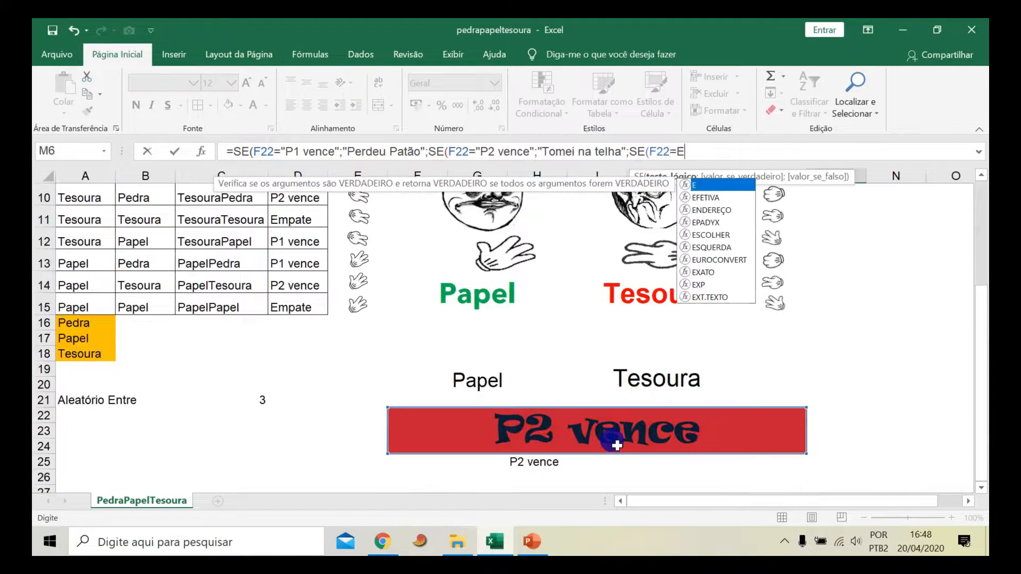
text(te")
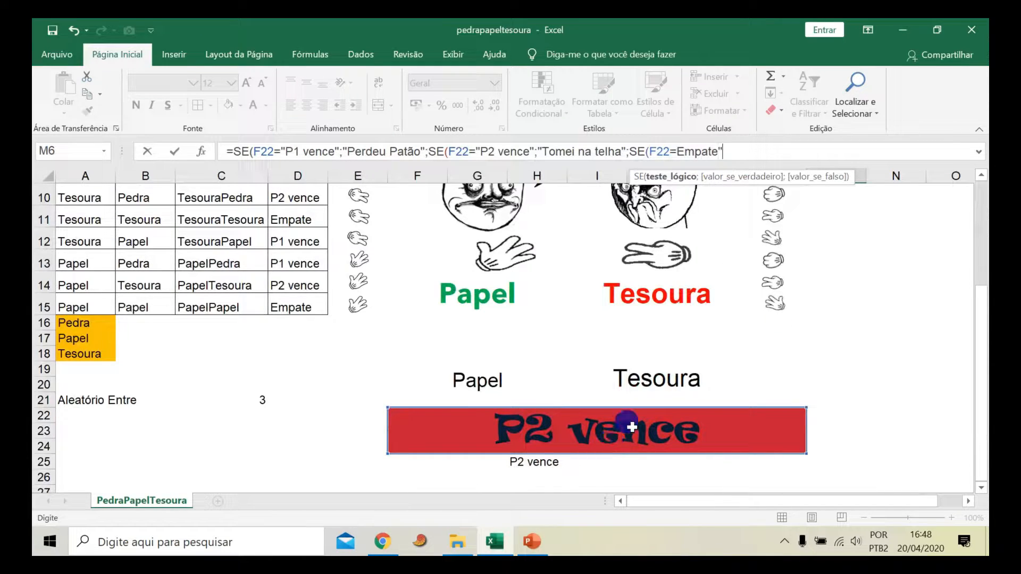
click(680, 151)
text(")
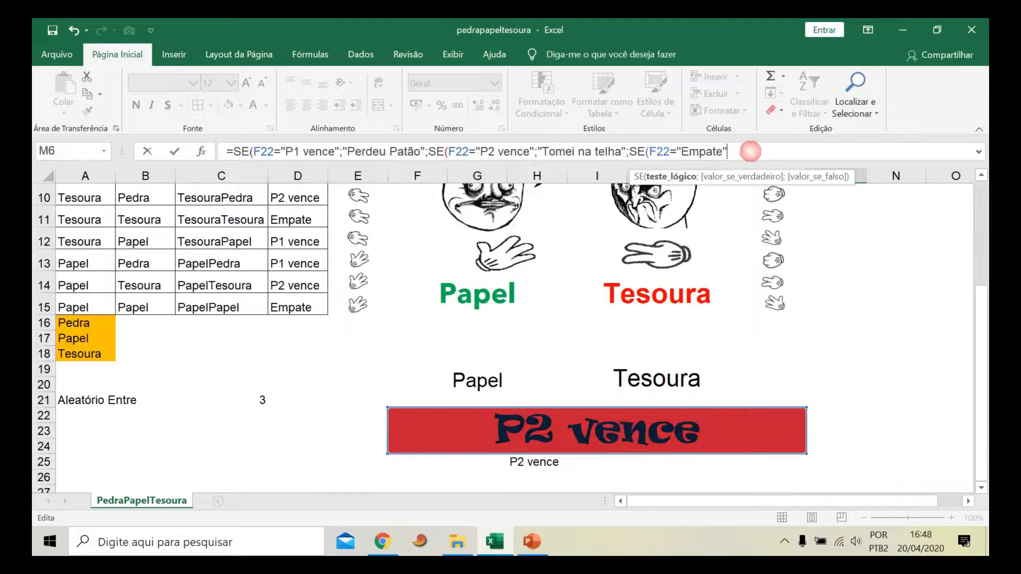
Step: Give the Empate test the result zero a zero, without quotation marks, and close the formula with two parentheses
text(;)
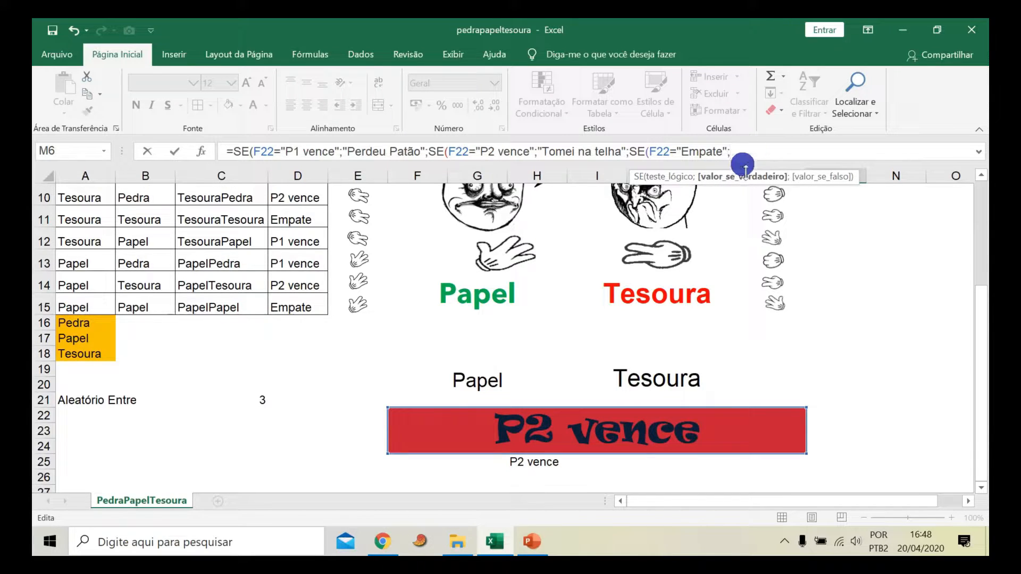
scroll(743, 166, up, 2)
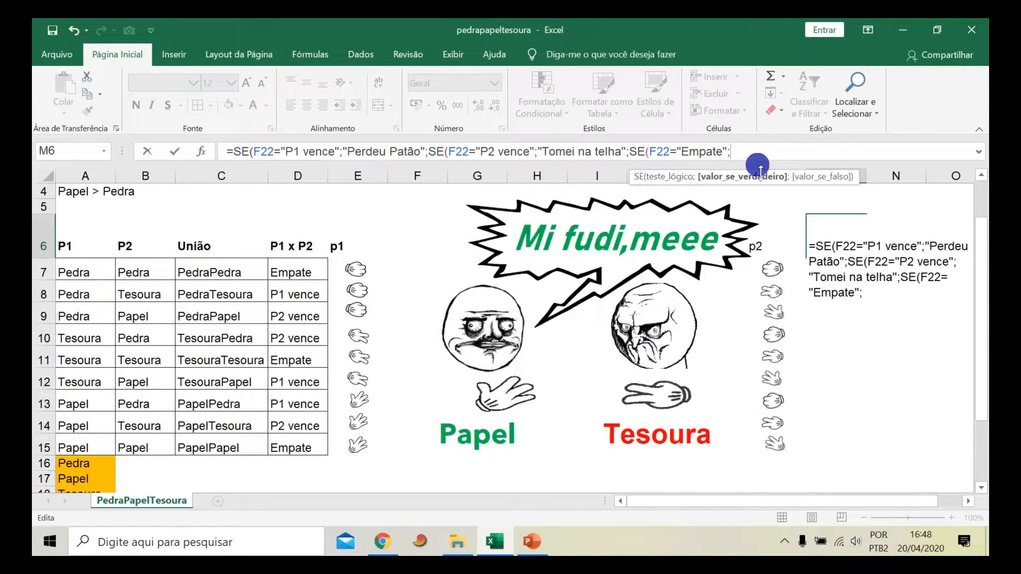
text(Empatou)
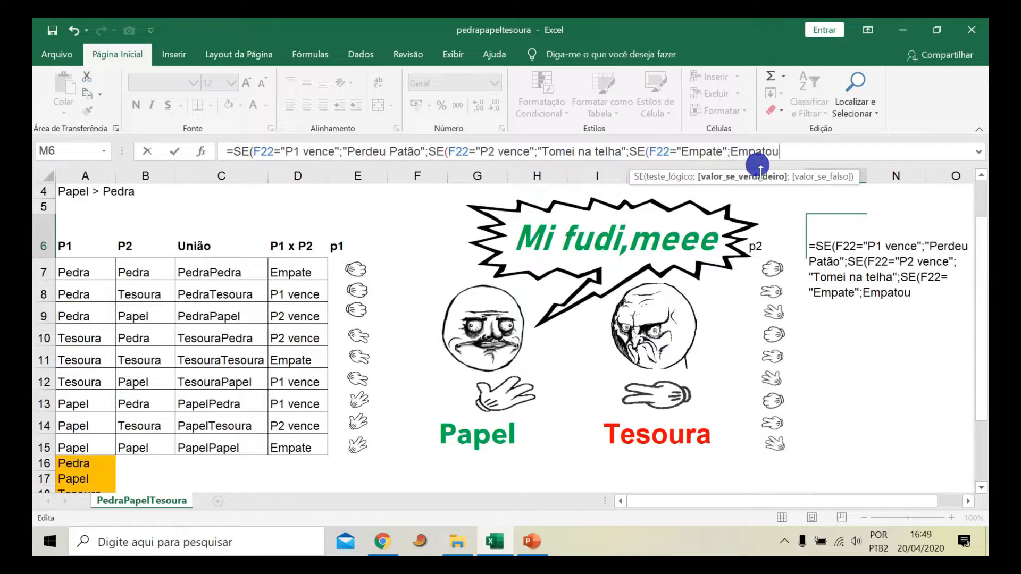
key(BackSpace)
key(BackSpace)
key(BackSpace)
key(BackSpace)
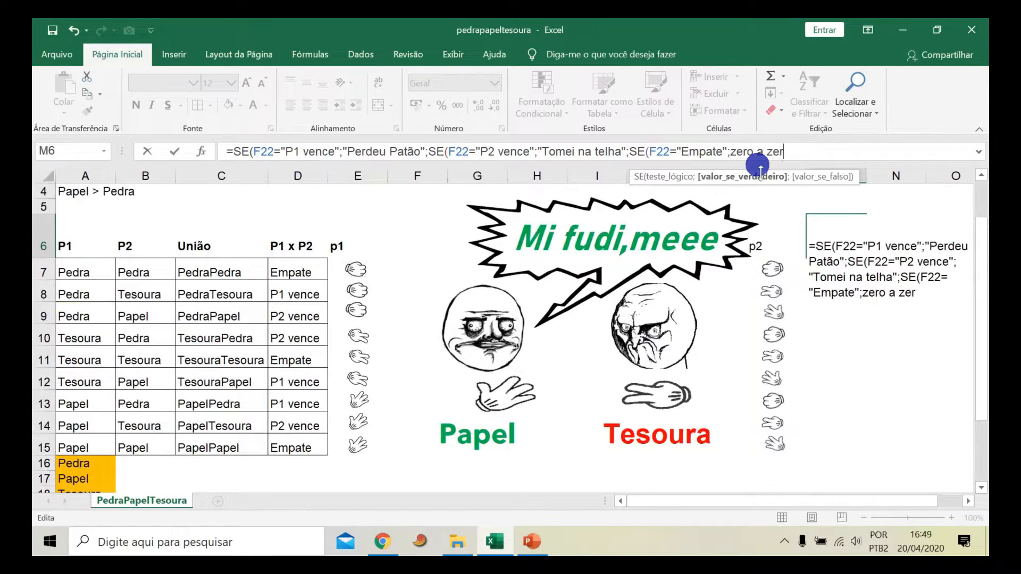
text(zero a zero)))
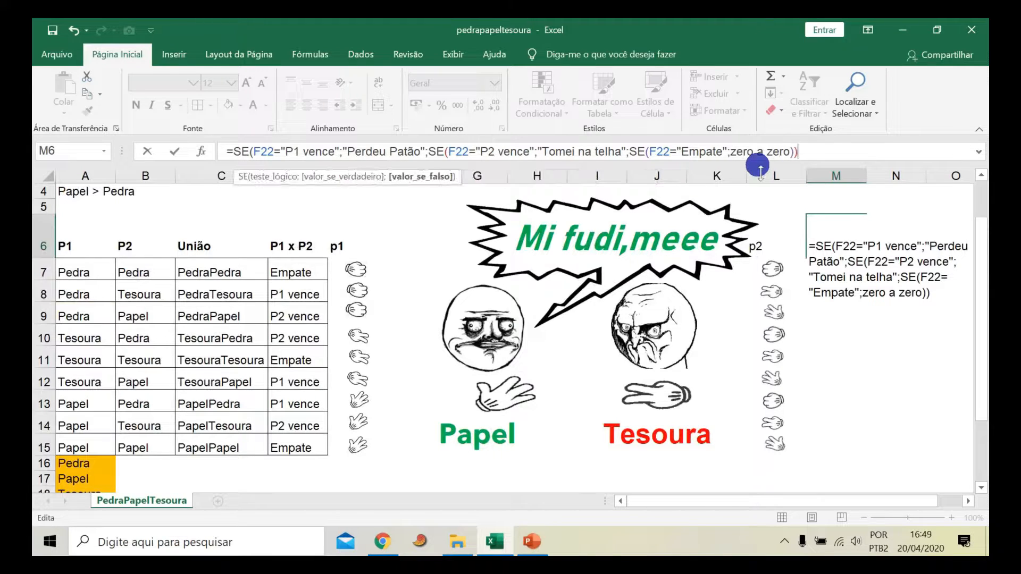
Step: Submit M6's formula, adding a third closing parenthesis to balance the nested SE functions
key(Return)
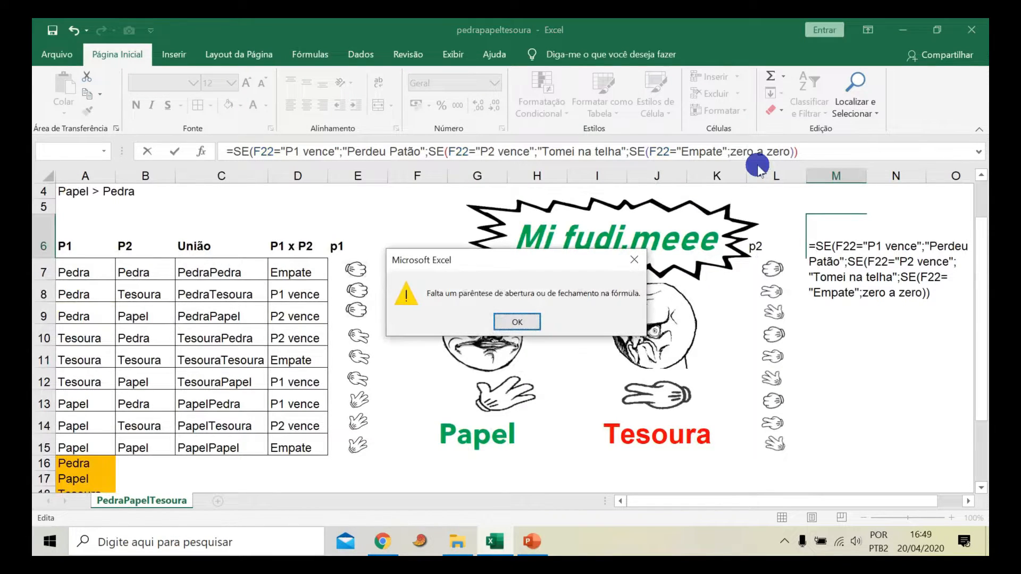
click(523, 321)
click(810, 157)
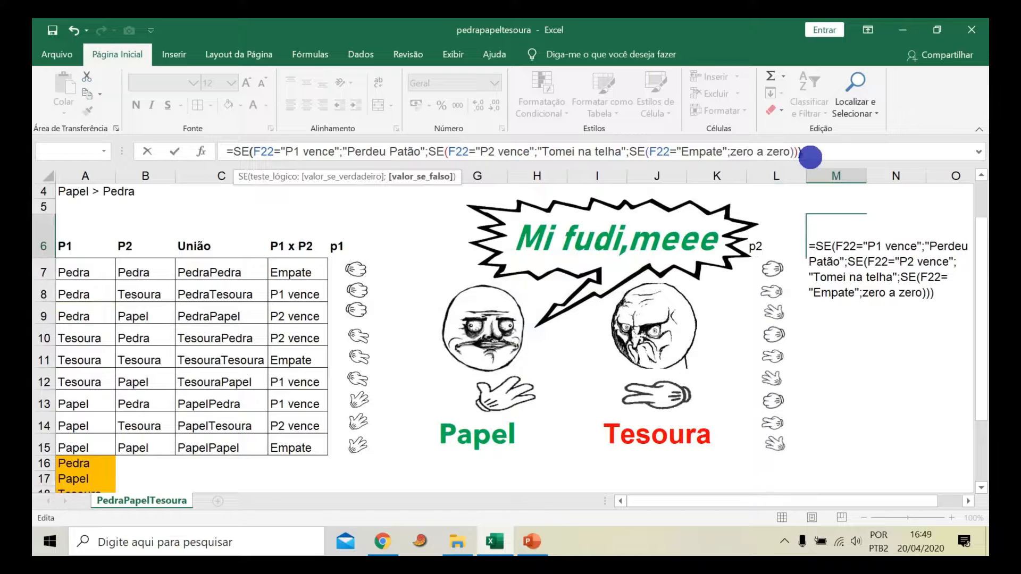
click(810, 157)
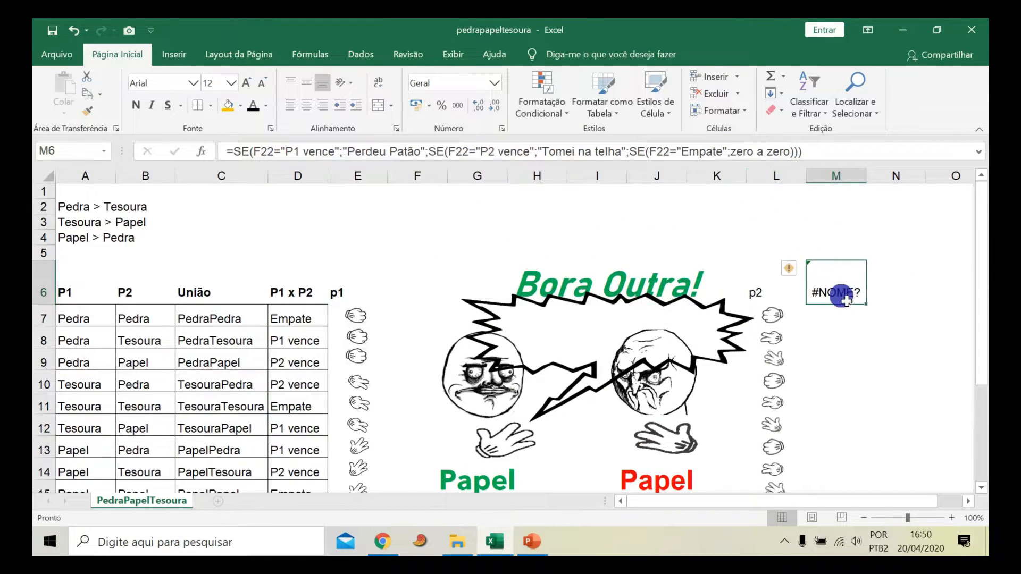
Step: Enclose zero a zero in quotation marks in M6's formula and commit the correction
click(732, 154)
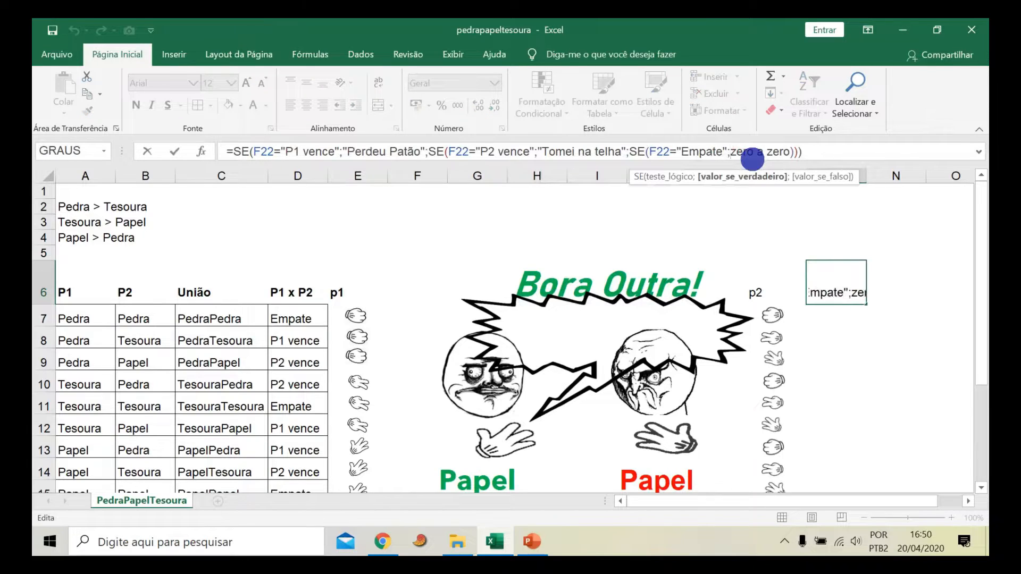
text(";")
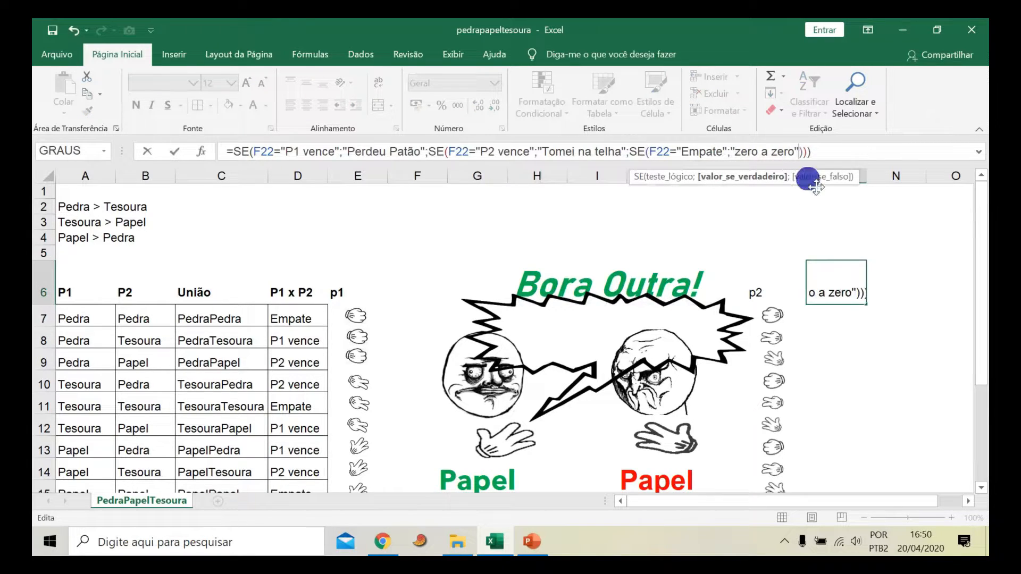
key(Return)
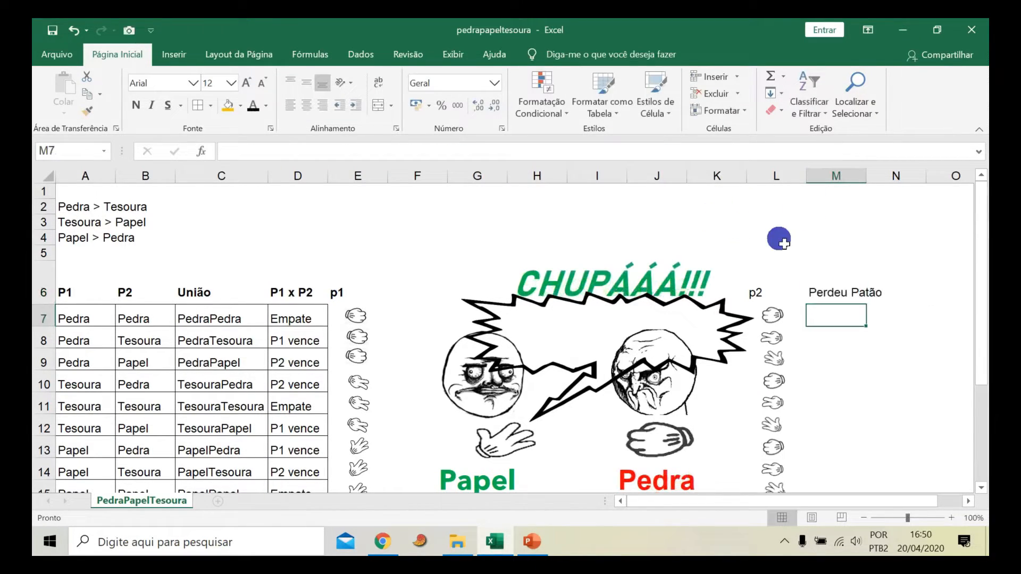
Step: Review the finished formula in M6 and move the speech bubble outline up so it frames the message text
click(836, 298)
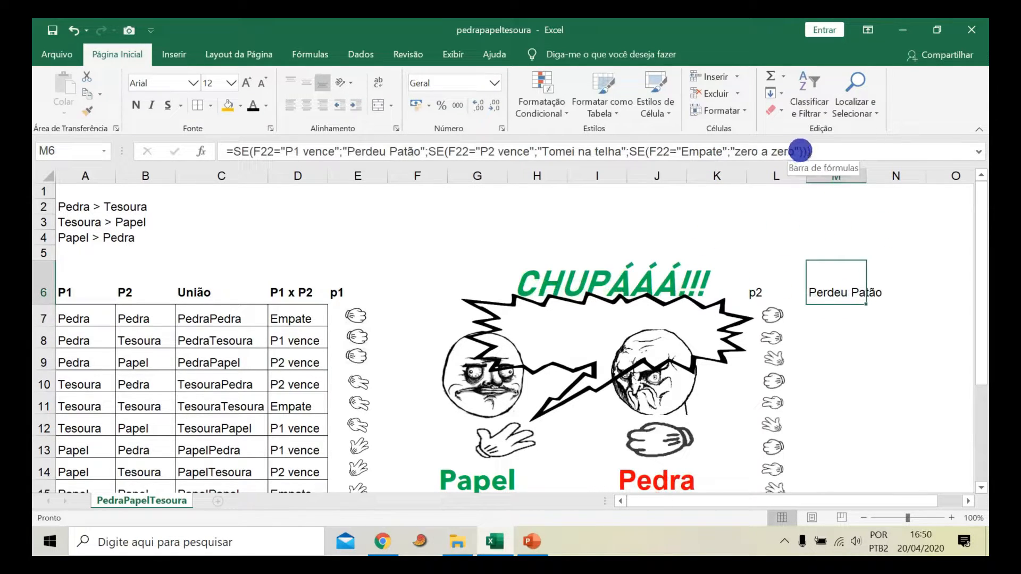
drag(619, 306, 630, 259)
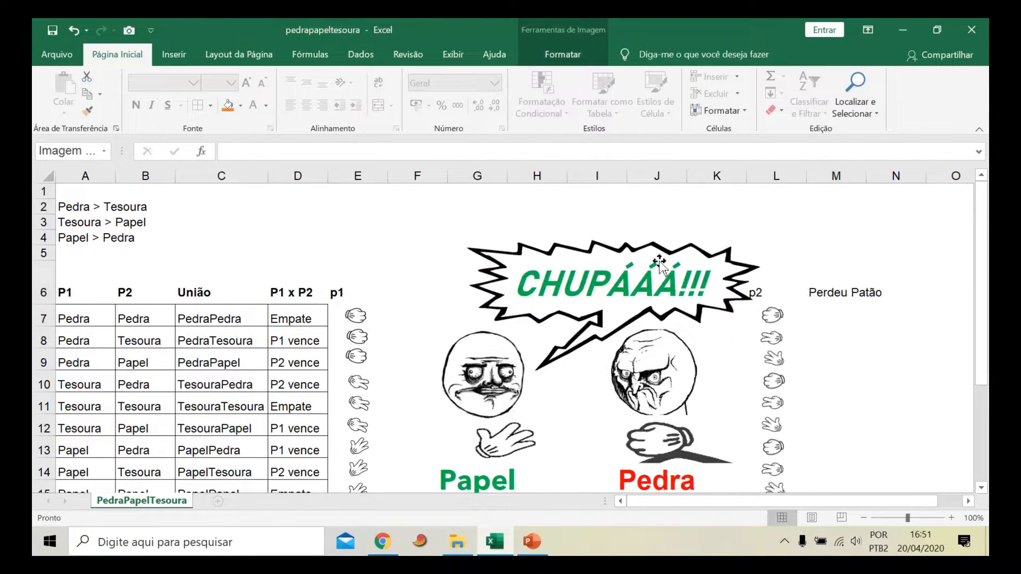
Step: Play another round with Papel as P1's choice in F14 and check the resulting message in M6
click(832, 294)
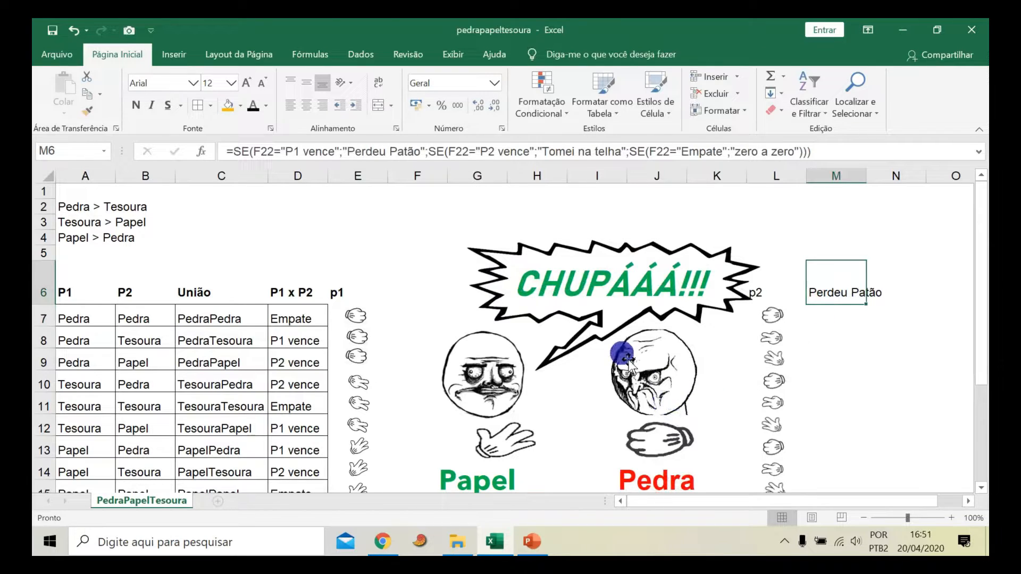
scroll(607, 363, down, 3)
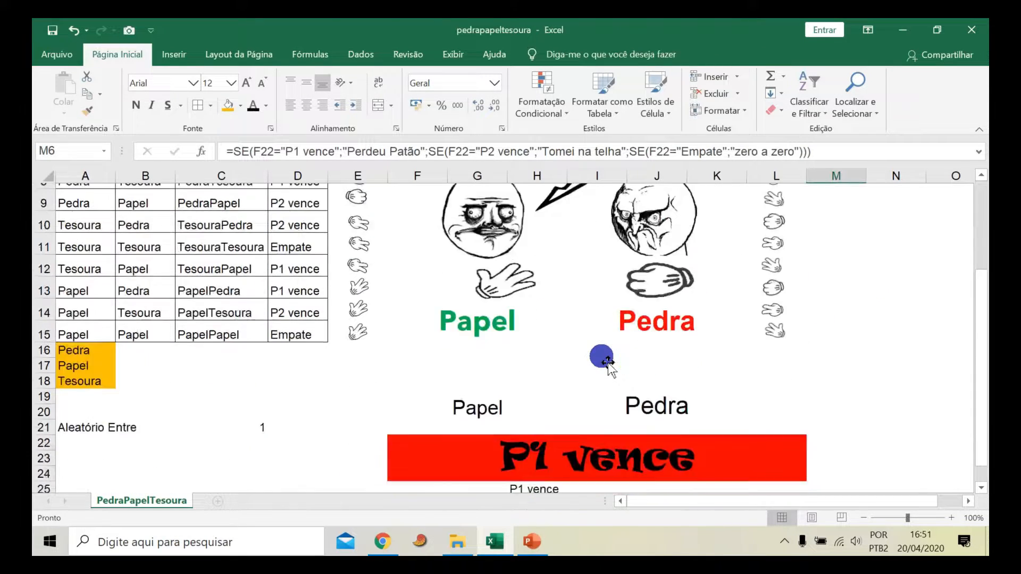
click(553, 295)
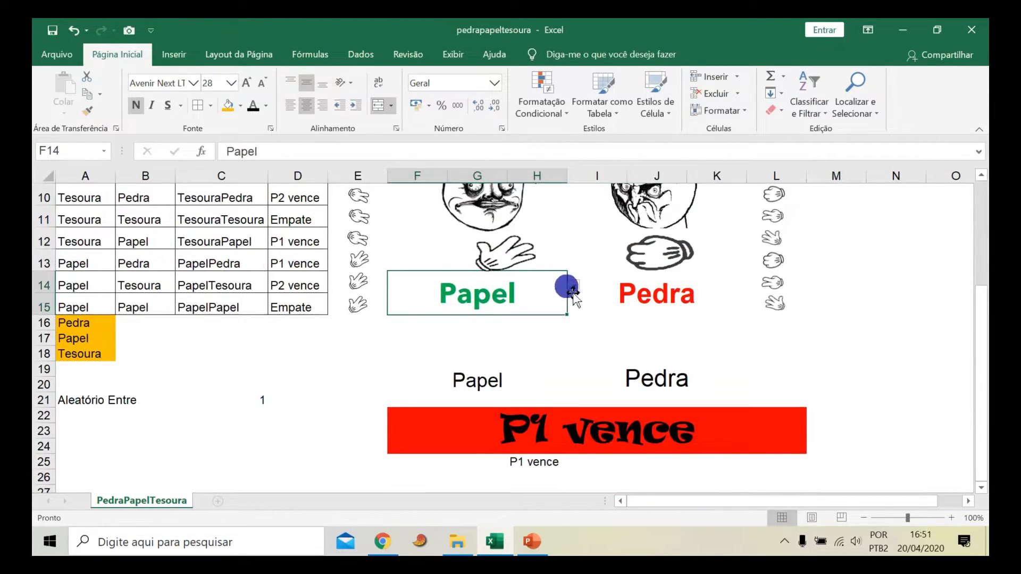
click(573, 285)
click(528, 304)
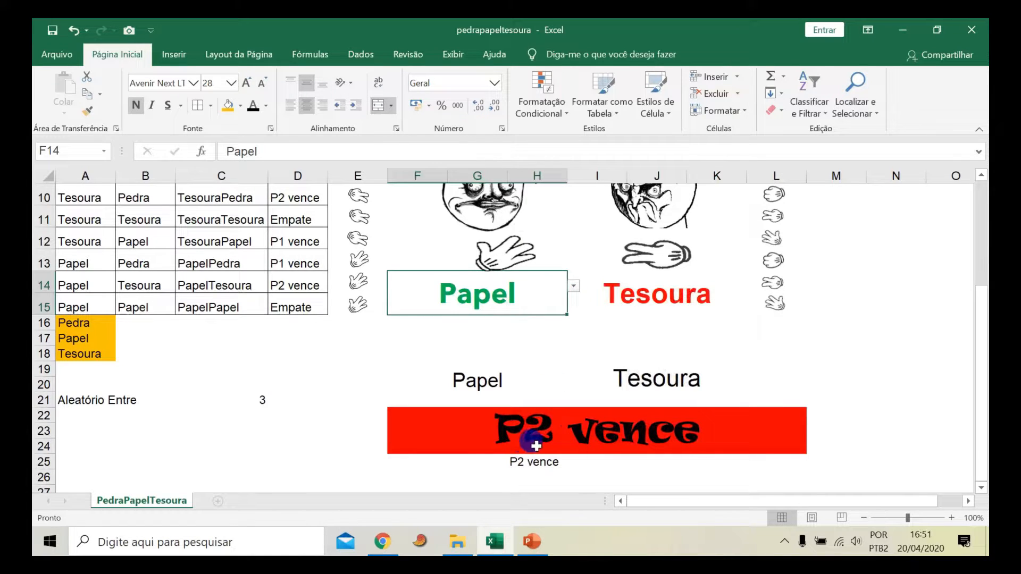
scroll(755, 372, up, 3)
click(851, 293)
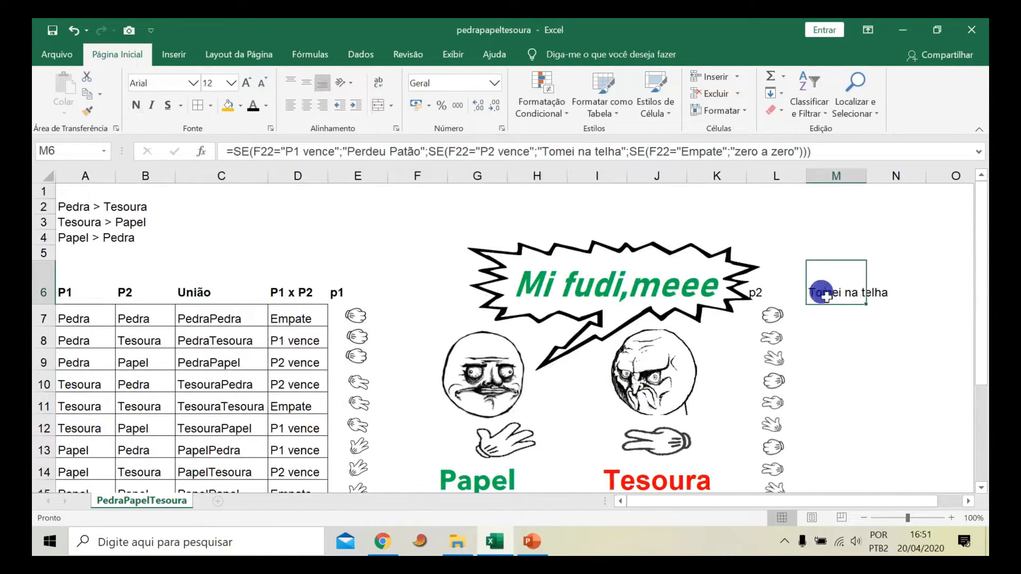
Step: Review the Tomei na telha result within M6's formula and leave formula editing
click(557, 151)
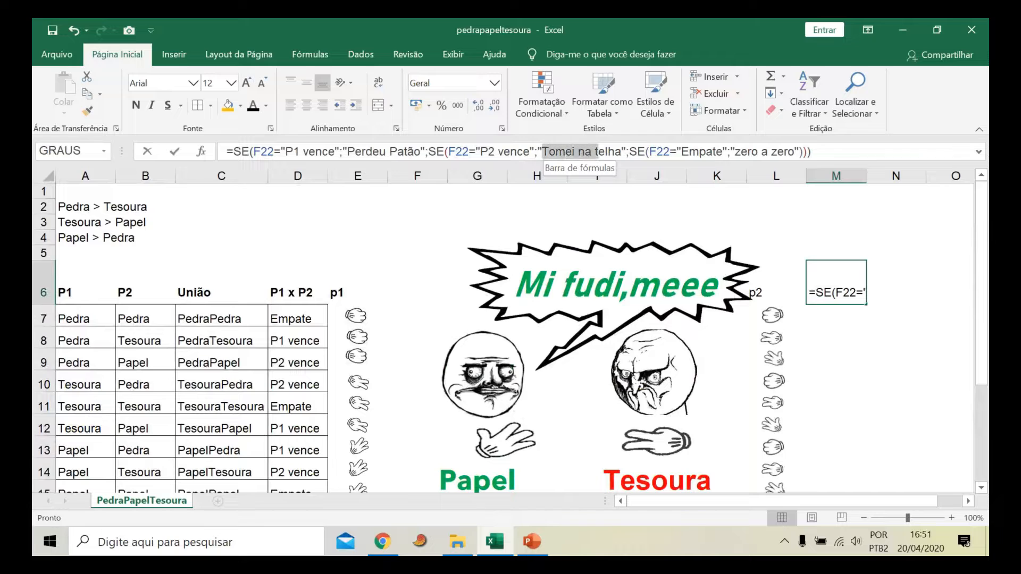
click(643, 154)
click(467, 209)
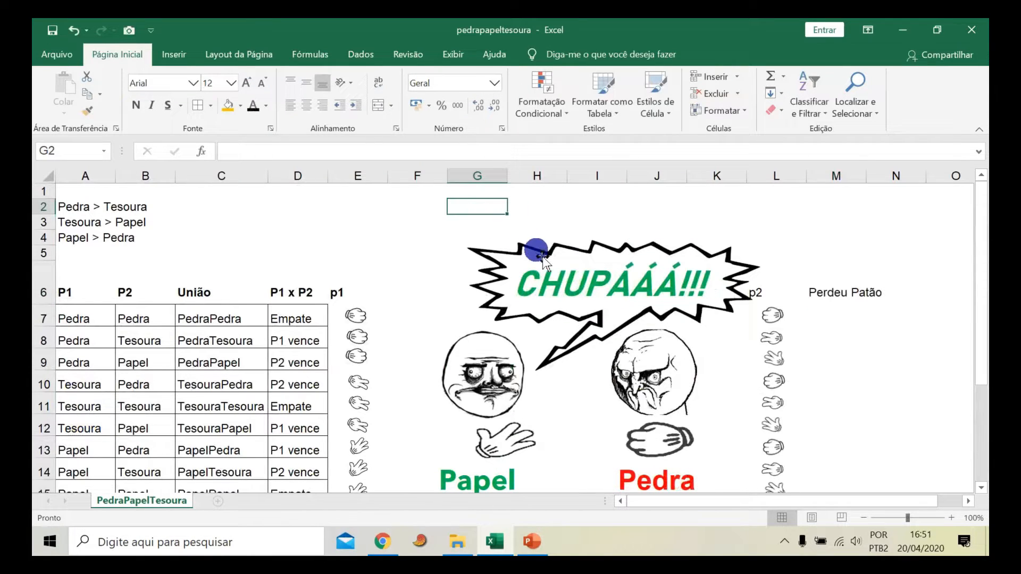
scroll(563, 388, down, 2)
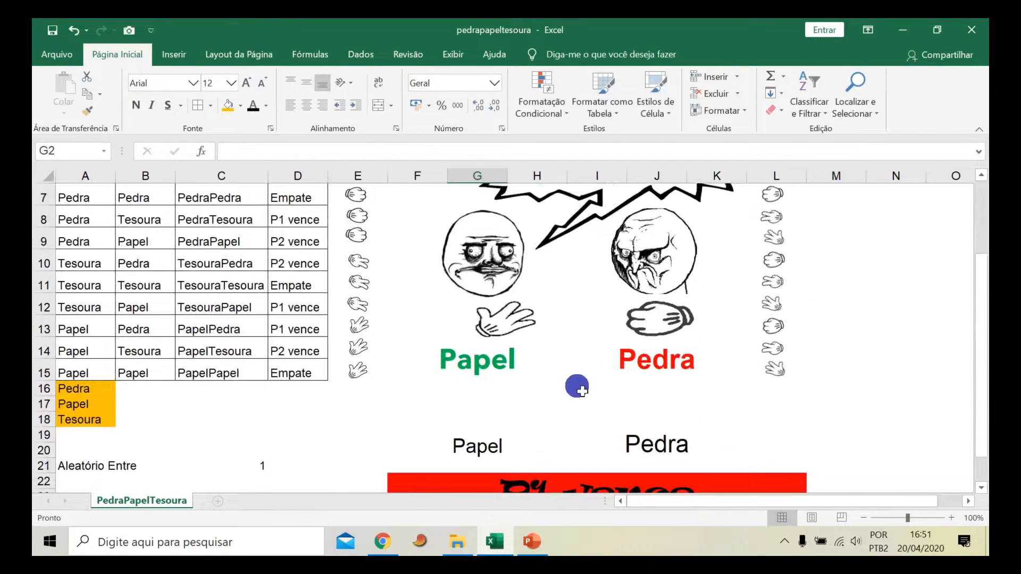
scroll(577, 386, up, 2)
click(569, 430)
click(595, 452)
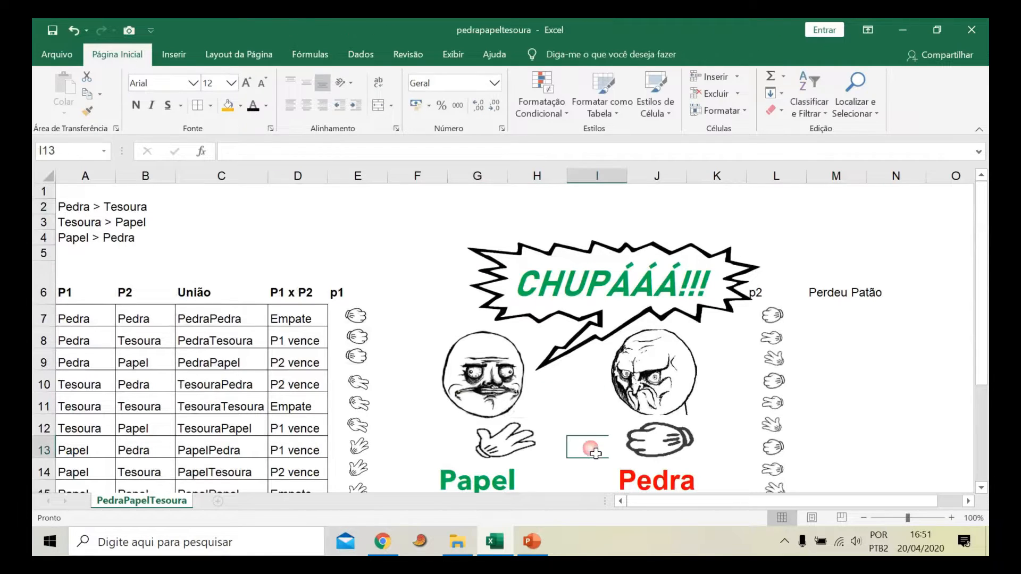
Step: Examine the two players' face pictures and the P1 hand images beside the combinations table
scroll(418, 333, down, 1)
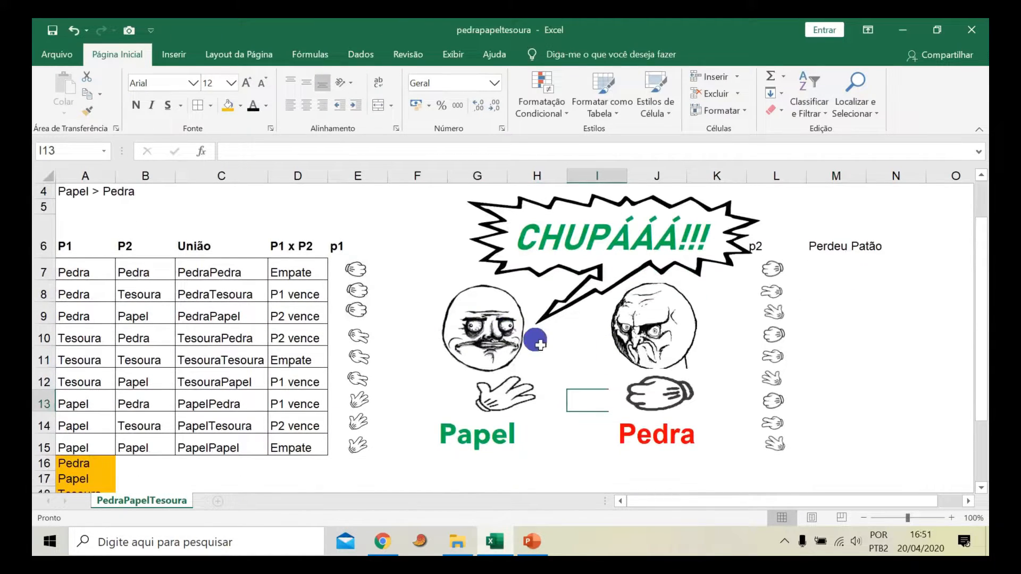
click(685, 322)
click(644, 354)
click(493, 360)
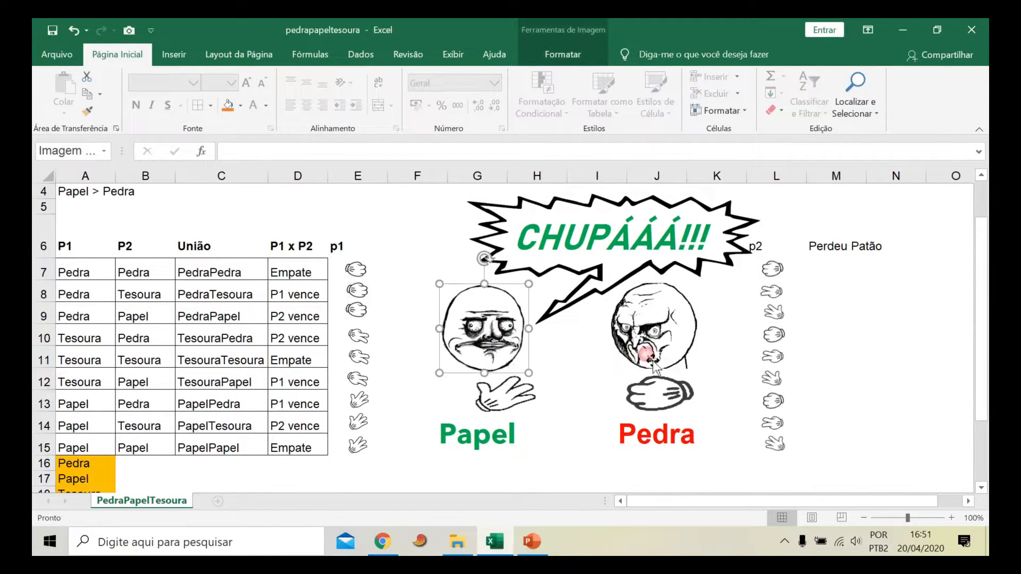
click(667, 363)
click(577, 399)
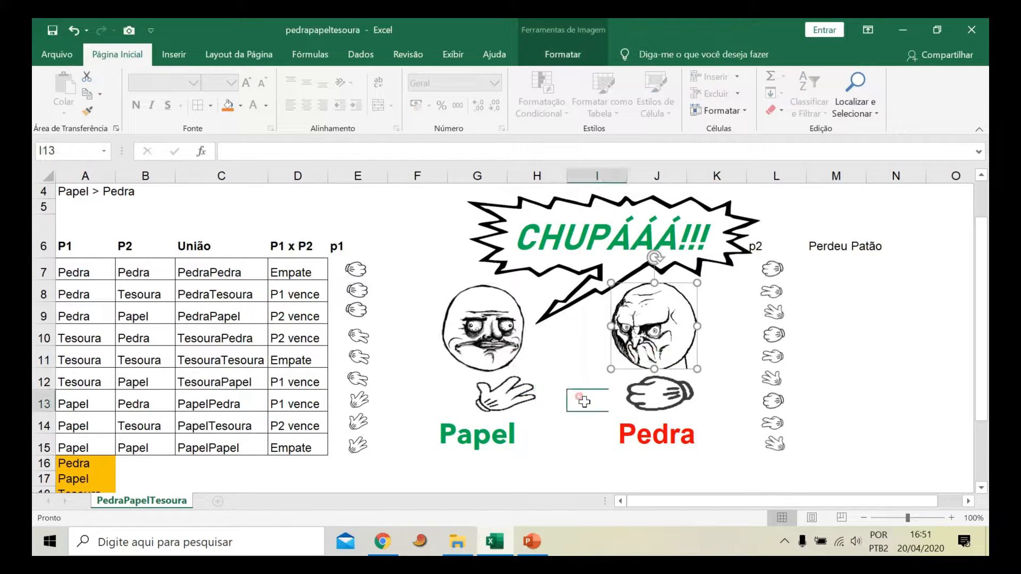
drag(364, 274, 363, 338)
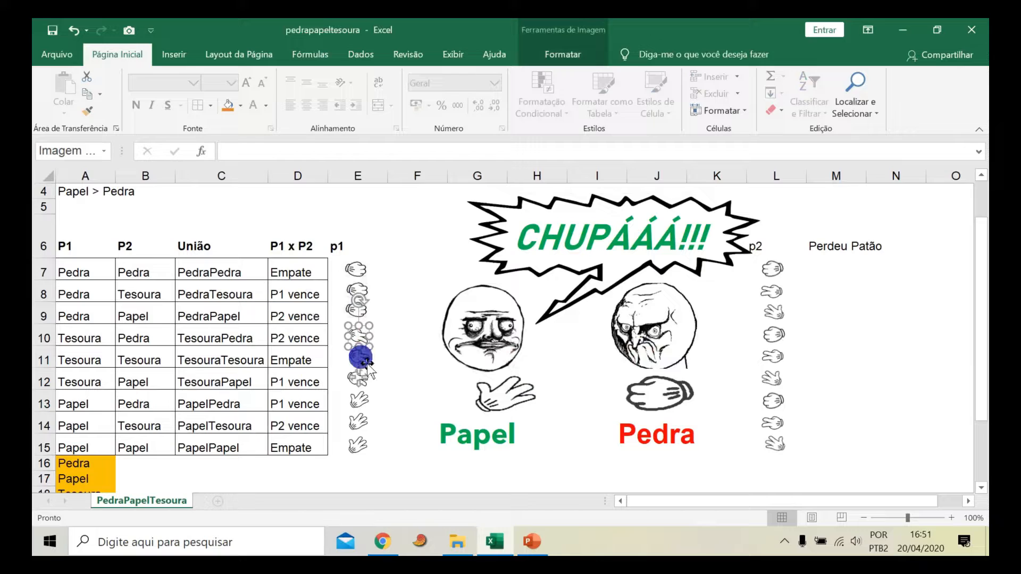
click(366, 362)
click(364, 381)
click(414, 314)
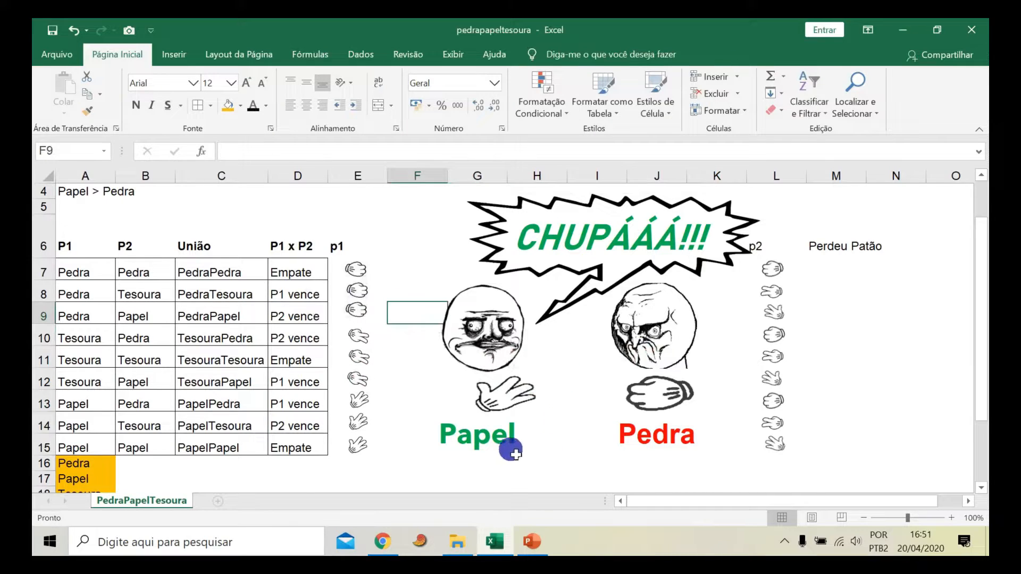